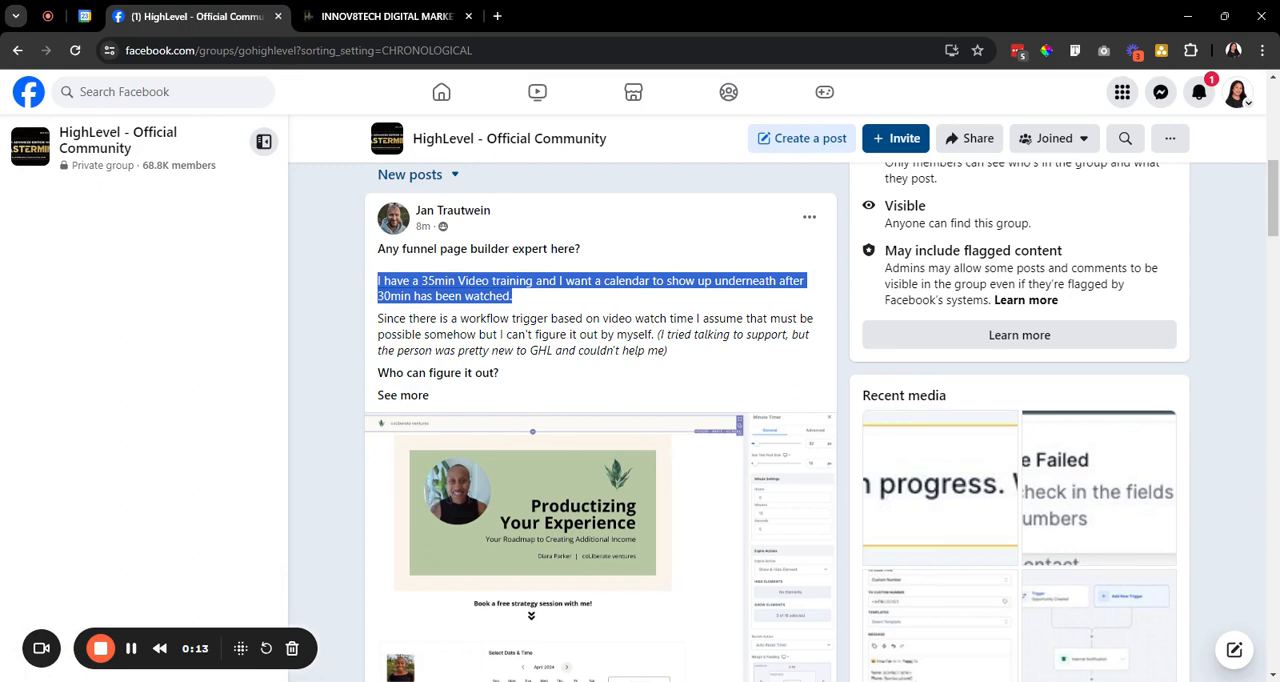
Switch to the HighLevel page builder, add a Video element below the feedback form, and open the element picker beneath the video.
{"action": "triple_click", "coordinate": [486, 319]}
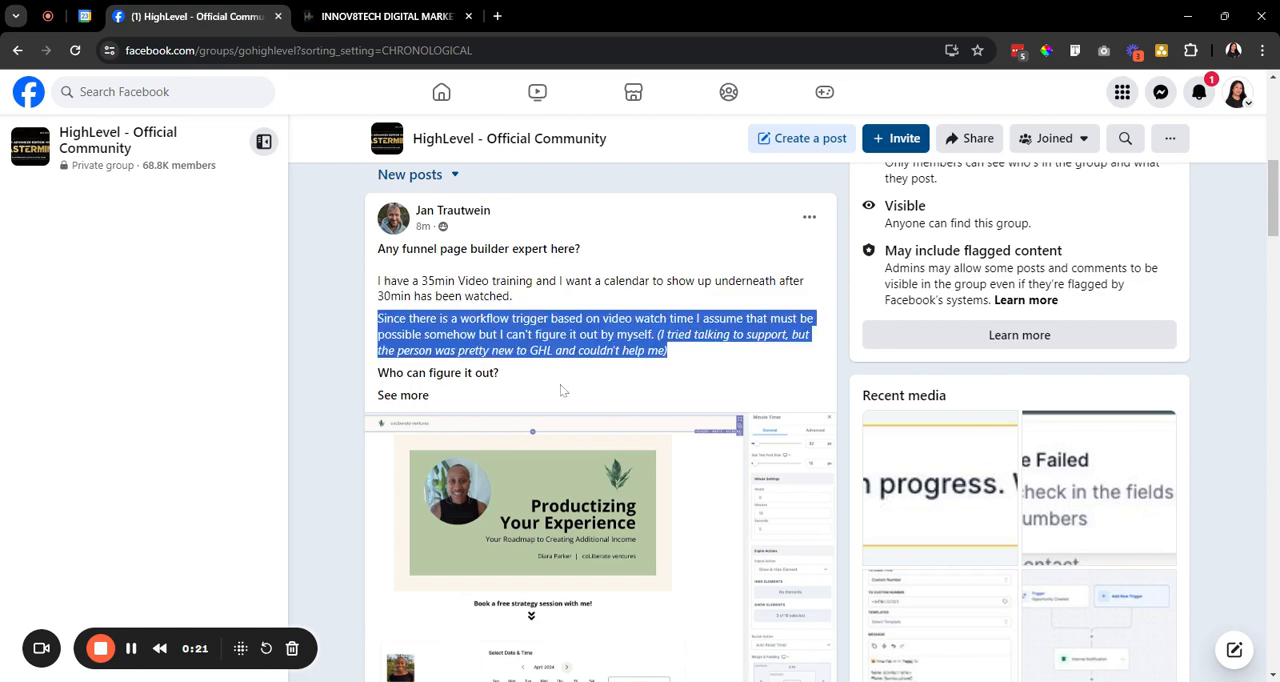
{"action": "left_click", "coordinate": [373, 15]}
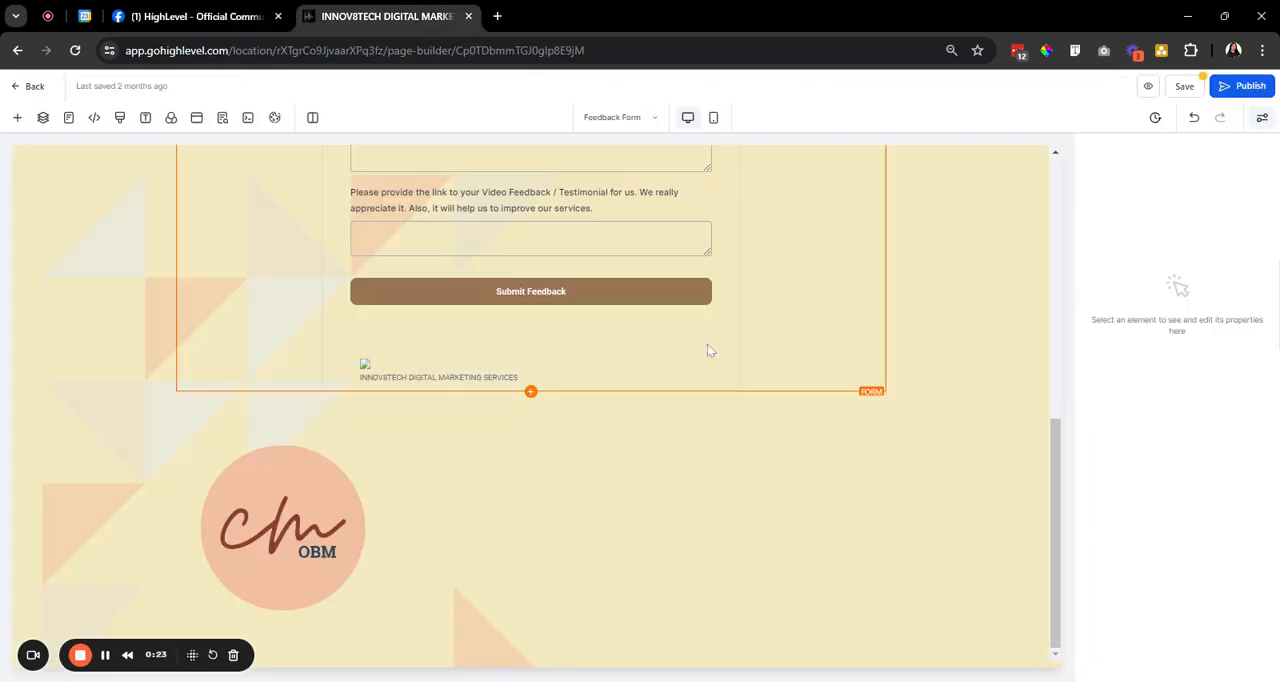
{"action": "scroll", "coordinate": [535, 398], "scroll_direction": "up", "scroll_amount": 1}
{"action": "scroll", "coordinate": [537, 396], "scroll_direction": "down", "scroll_amount": 1}
{"action": "scroll", "coordinate": [541, 395], "scroll_direction": "up", "scroll_amount": 3}
{"action": "scroll", "coordinate": [543, 394], "scroll_direction": "down", "scroll_amount": 2}
{"action": "left_click", "coordinate": [531, 473]}
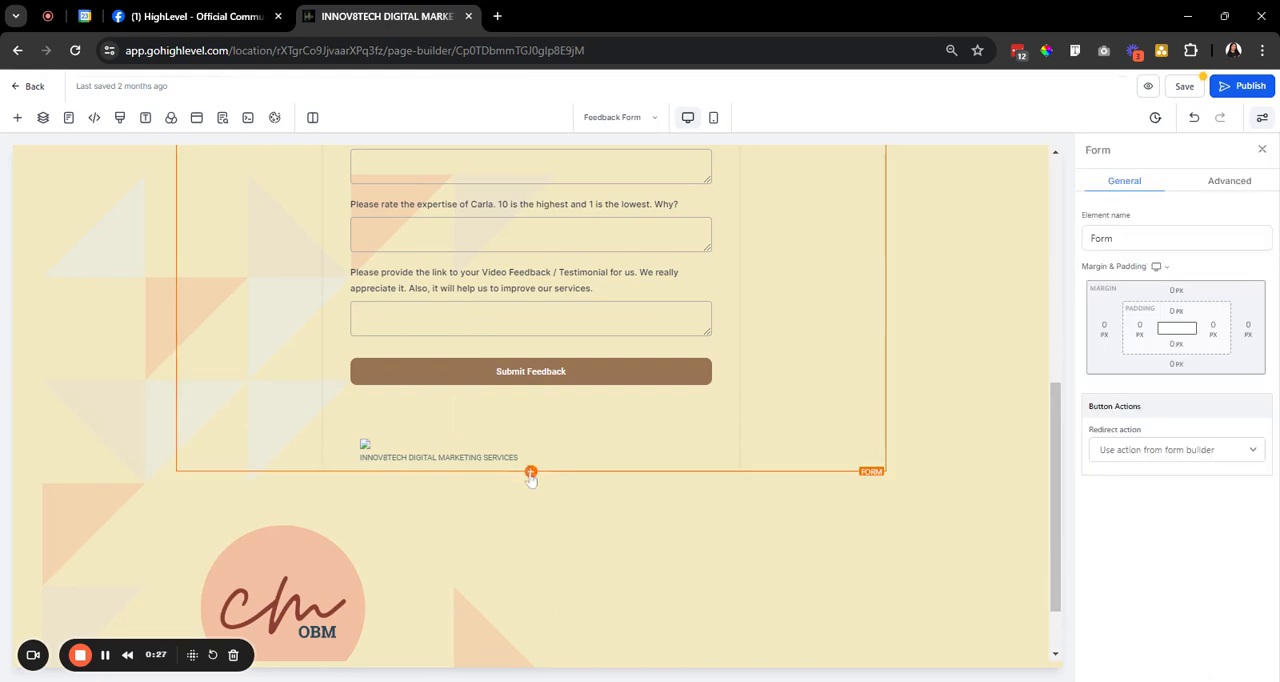
{"action": "left_click", "coordinate": [533, 475]}
{"action": "left_click", "coordinate": [534, 475]}
{"action": "left_click", "coordinate": [200, 192]}
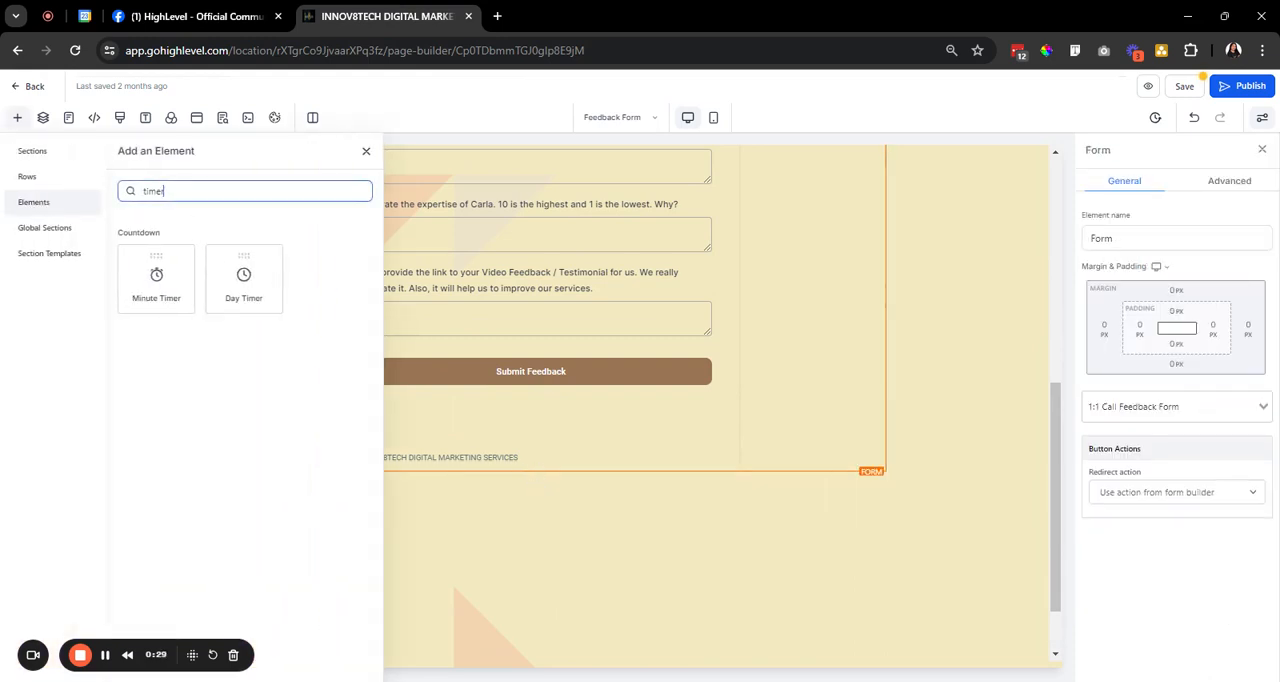
{"action": "key", "text": "BackSpace"}
{"action": "key", "text": "BackSpace"}
{"action": "key", "text": "BackSpace"}
{"action": "key", "text": "BackSpace"}
{"action": "key", "text": "BackSpace"}
{"action": "type", "text": "video"}
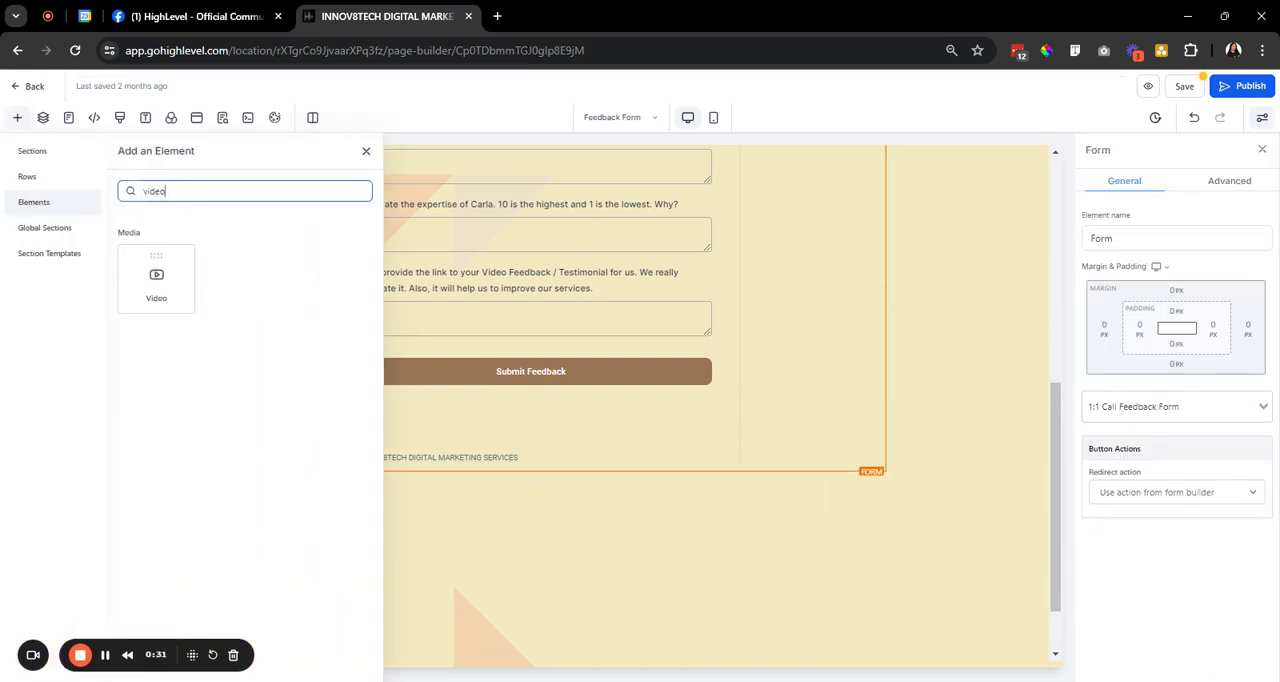
{"action": "left_click", "coordinate": [157, 282]}
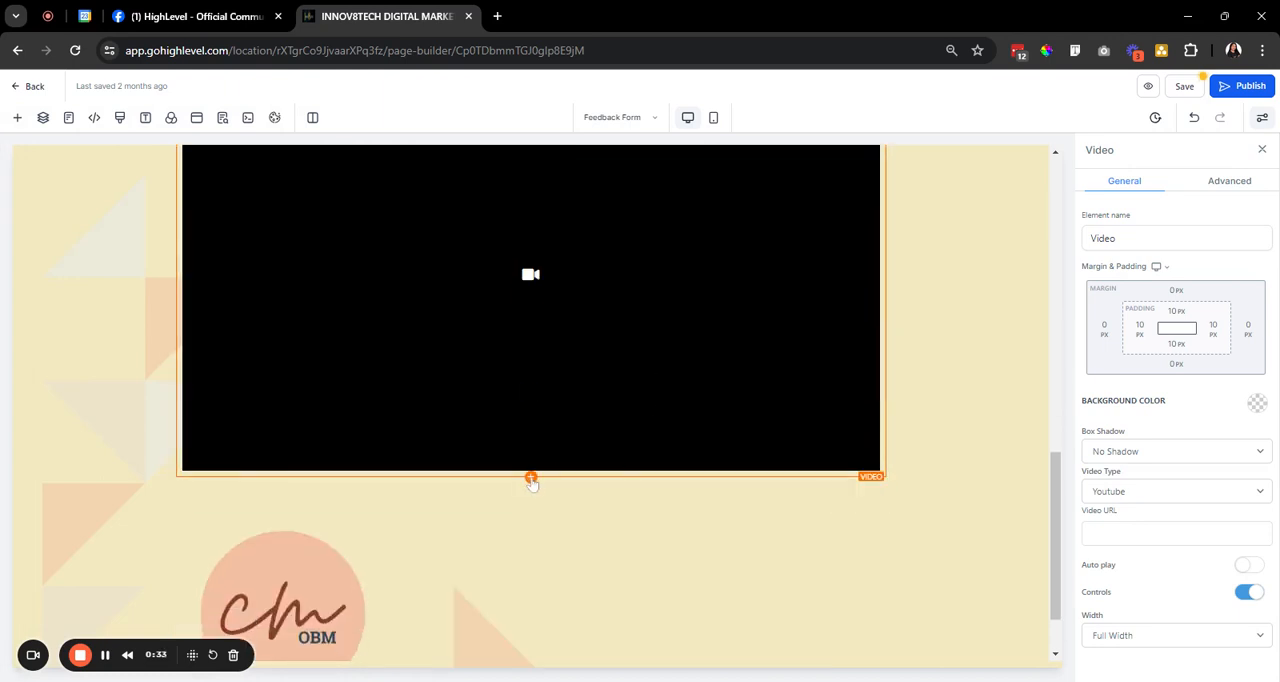
{"action": "left_click", "coordinate": [531, 478]}
Switch to the Facebook group post and reread the request for a calendar that appears after 30 minutes of video.
{"action": "left_click", "coordinate": [250, 14]}
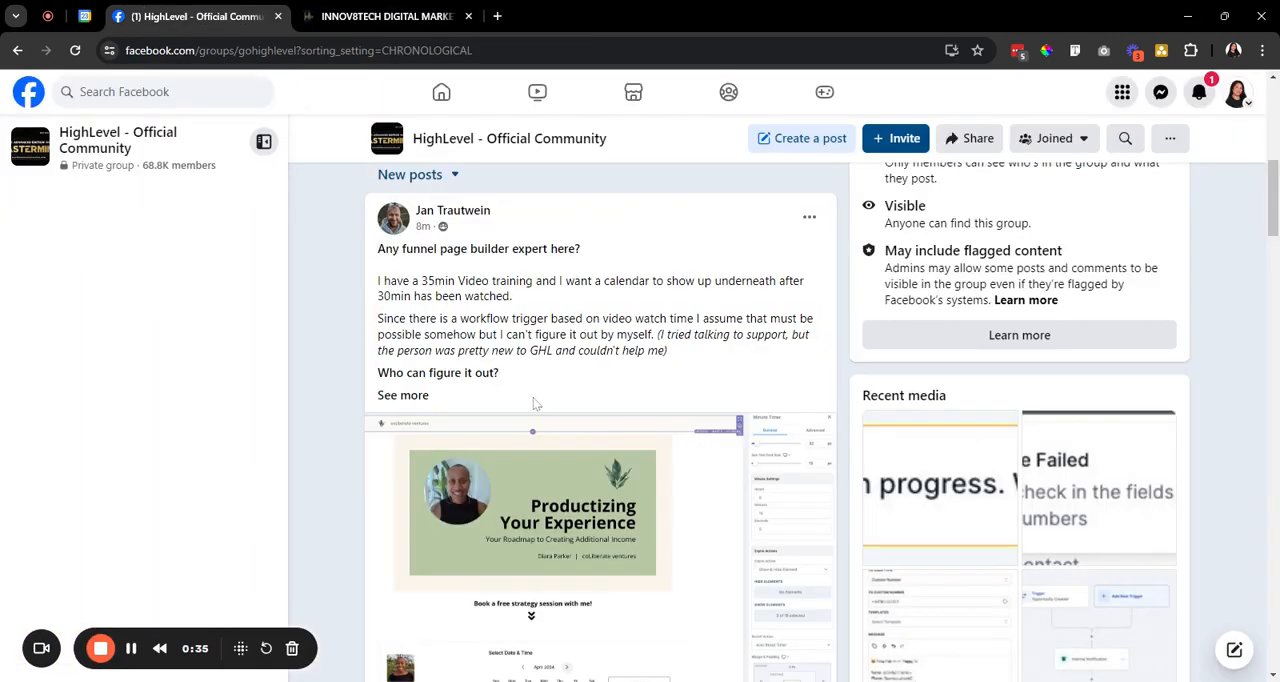
{"action": "left_click_drag", "start_coordinate": [419, 281], "coordinate": [531, 297]}
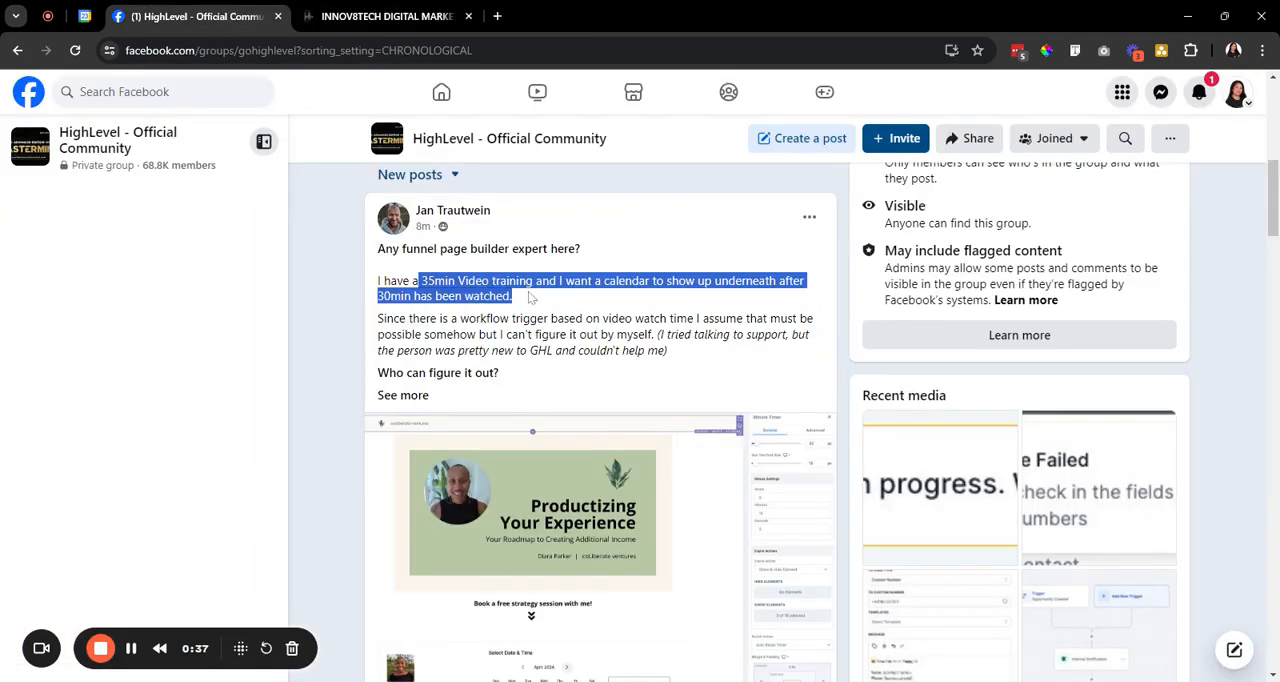
{"action": "left_click", "coordinate": [531, 297]}
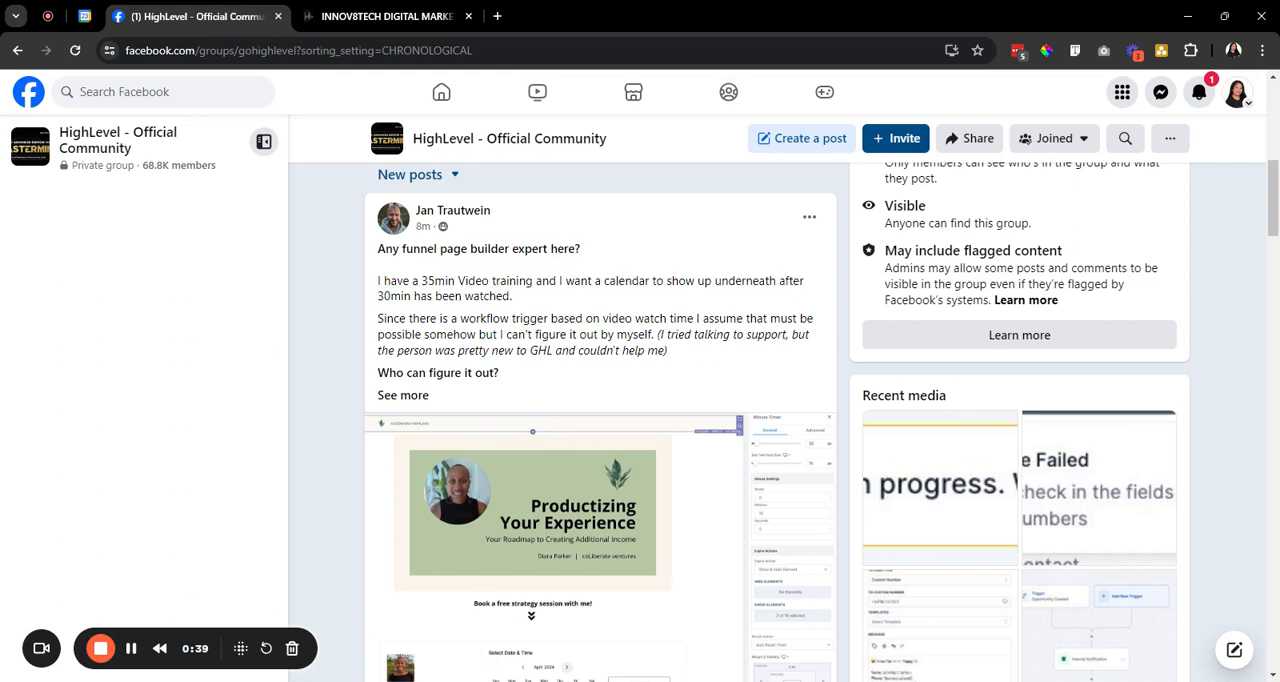
{"action": "left_click_drag", "start_coordinate": [378, 281], "coordinate": [579, 302]}
{"action": "left_click", "coordinate": [579, 303]}
{"action": "double_click", "coordinate": [589, 335]}
{"action": "triple_click", "coordinate": [589, 335]}
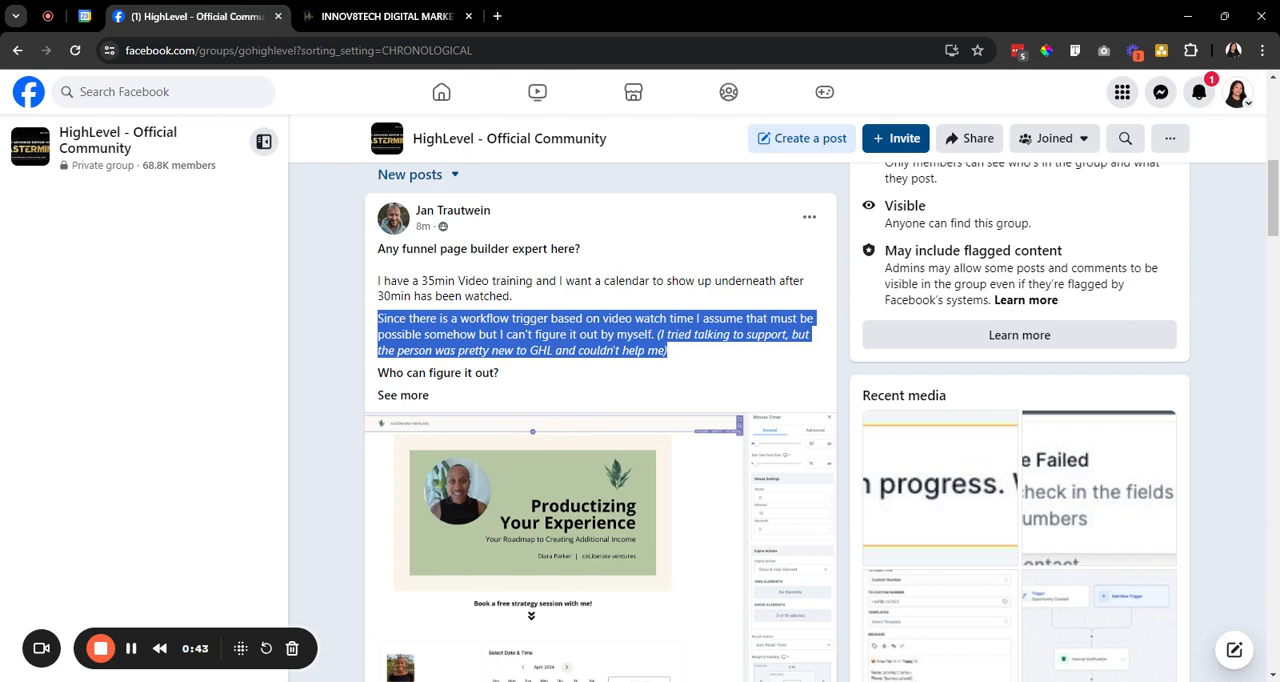
{"action": "left_click", "coordinate": [571, 337]}
Return to the HighLevel page builder and add a Minute Timer element below the video.
{"action": "left_click", "coordinate": [312, 14]}
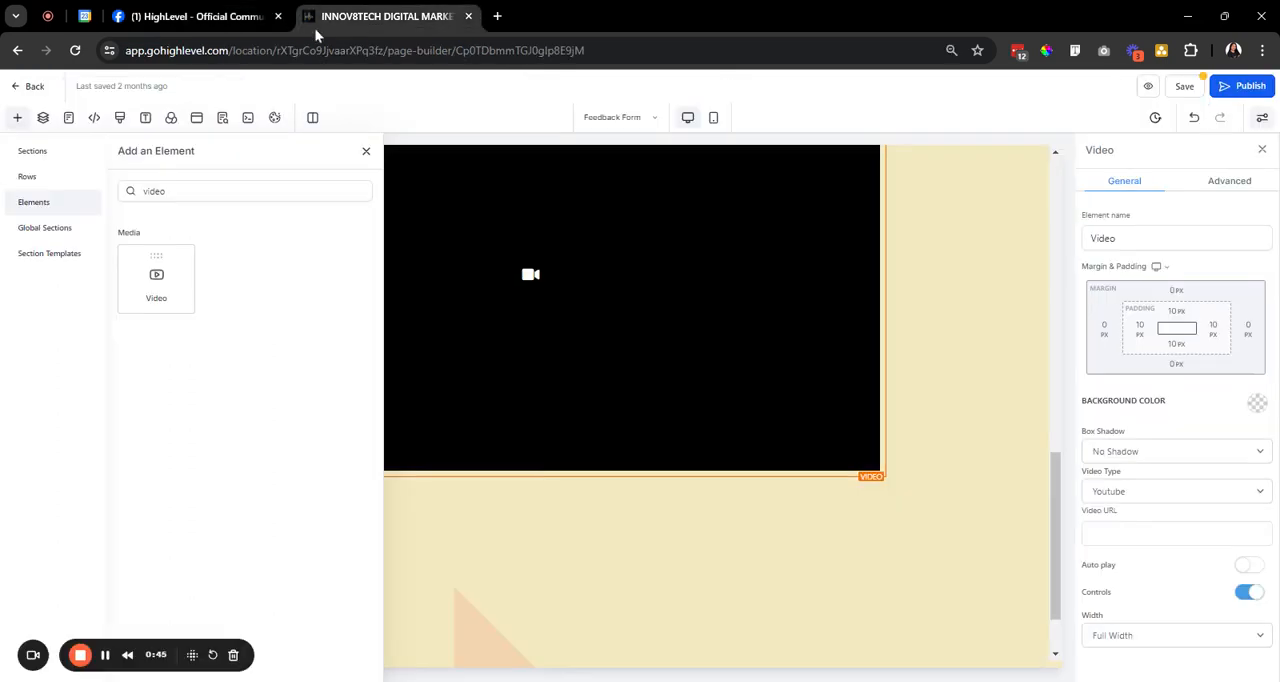
{"action": "left_click_drag", "start_coordinate": [530, 413], "coordinate": [529, 396]}
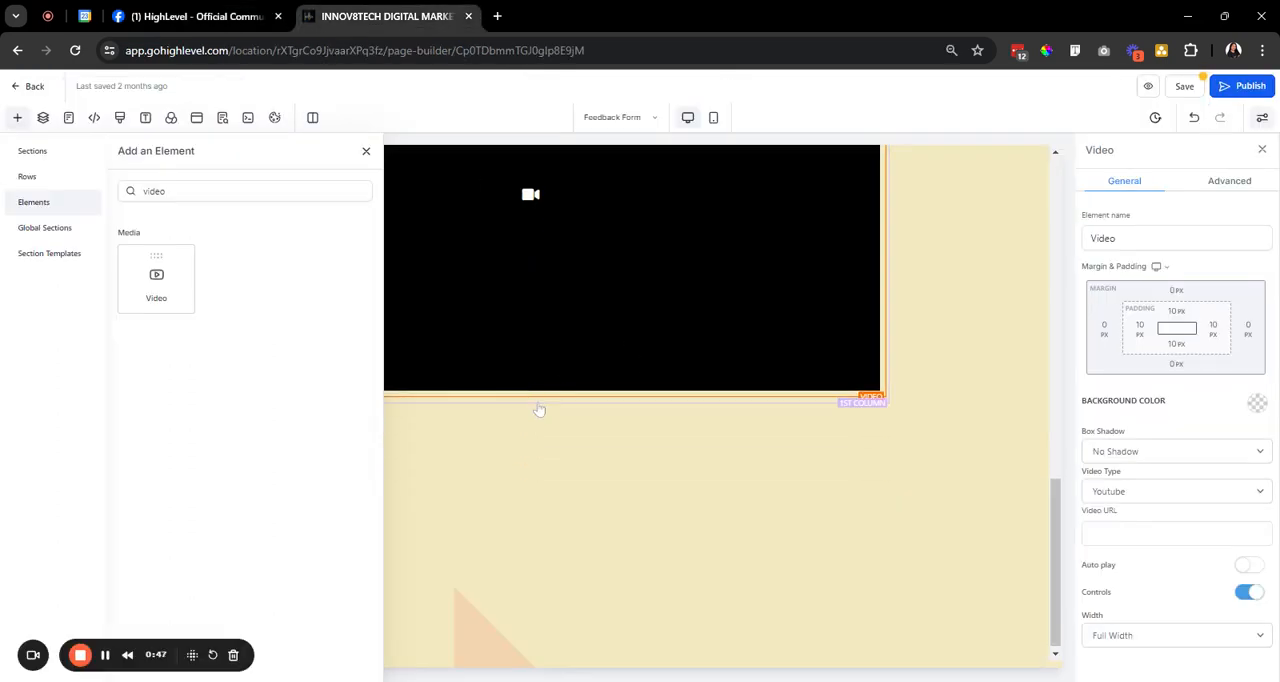
{"action": "double_click", "coordinate": [155, 191]}
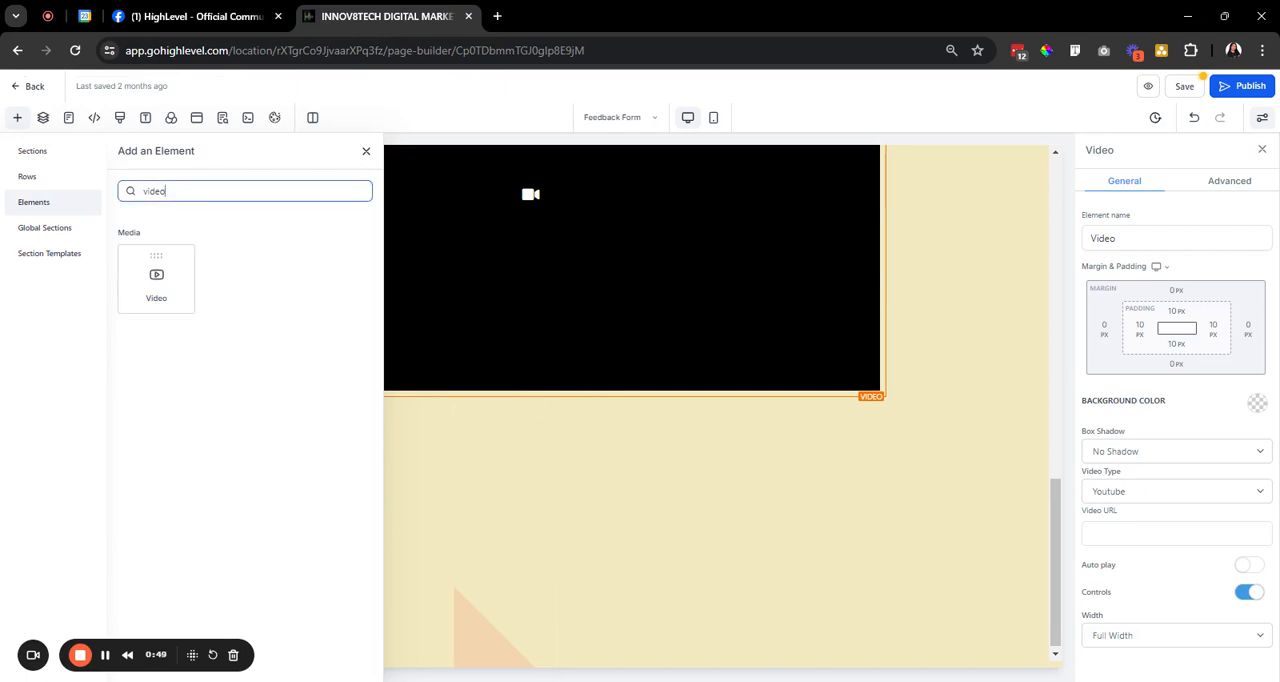
{"action": "type", "text": "timer"}
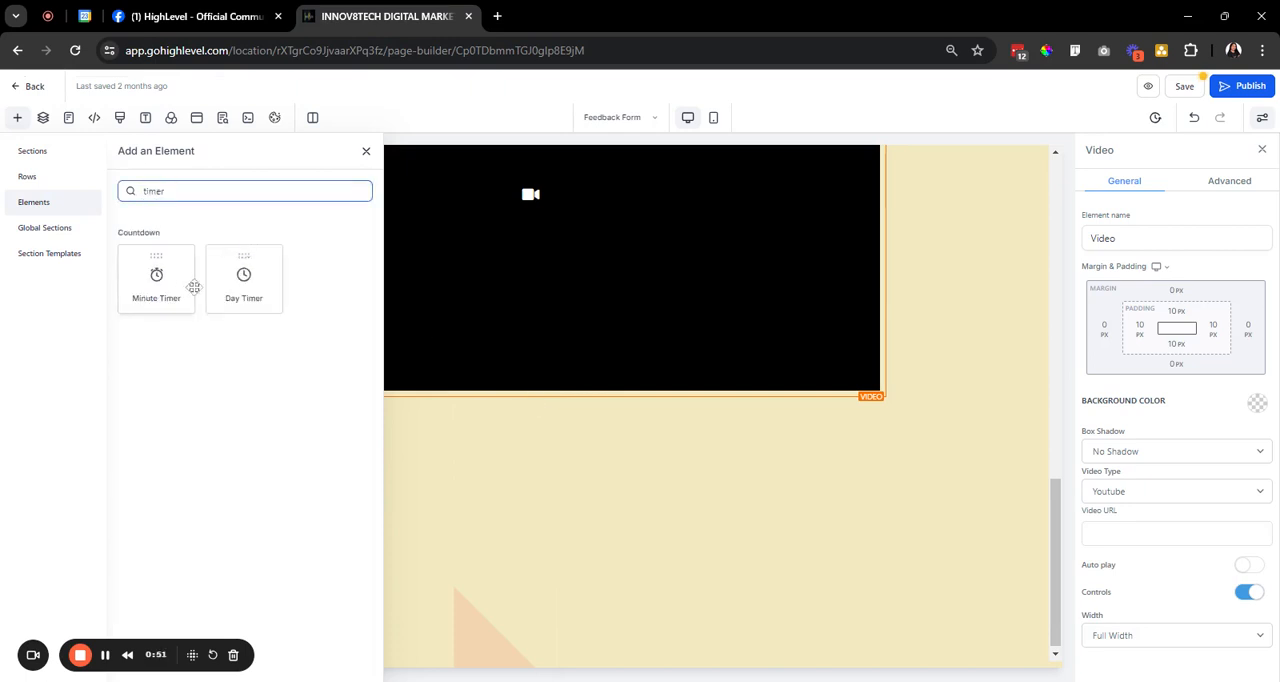
{"action": "left_click", "coordinate": [156, 277]}
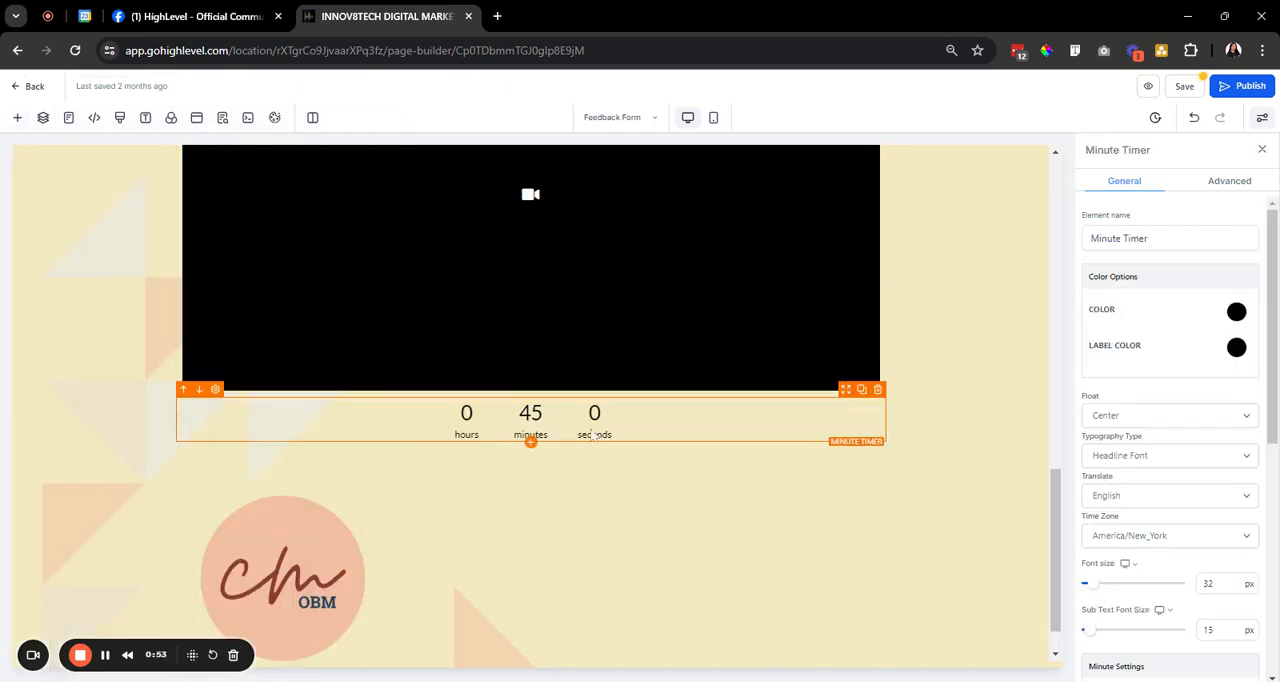
Set the minute timer's countdown to 30 minutes.
{"action": "scroll", "coordinate": [1228, 484], "scroll_direction": "down", "scroll_amount": 4}
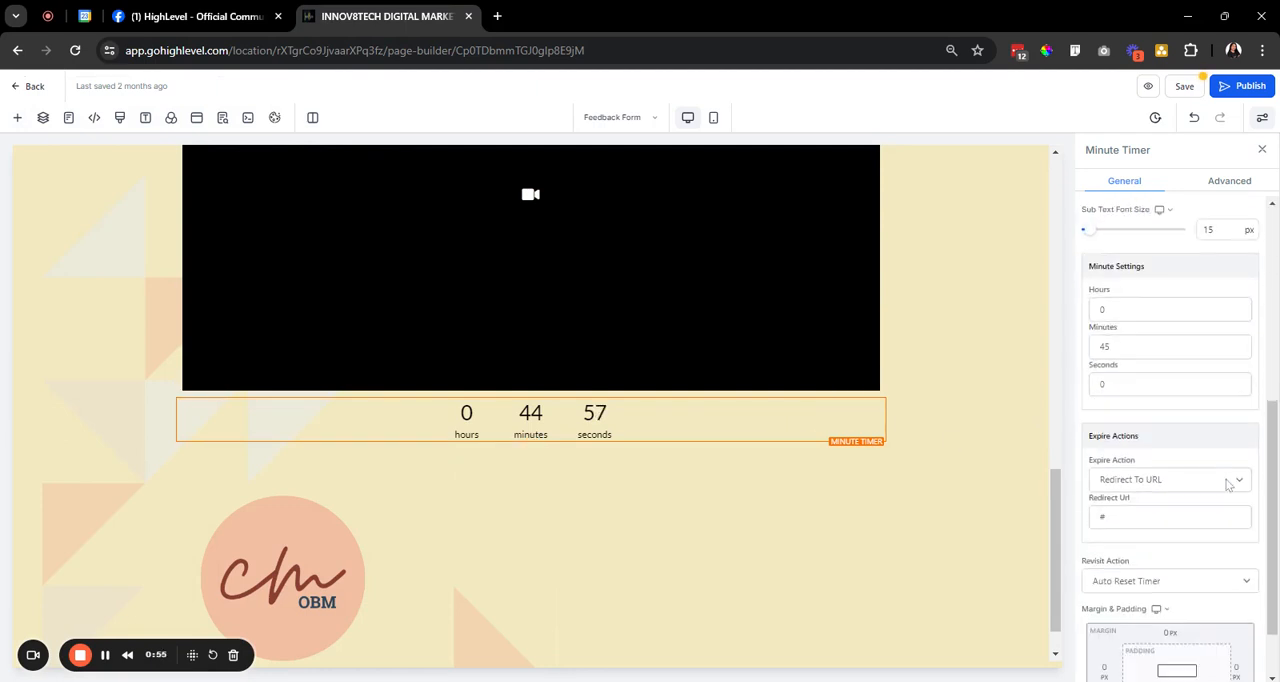
{"action": "left_click_drag", "start_coordinate": [1136, 347], "coordinate": [1070, 351]}
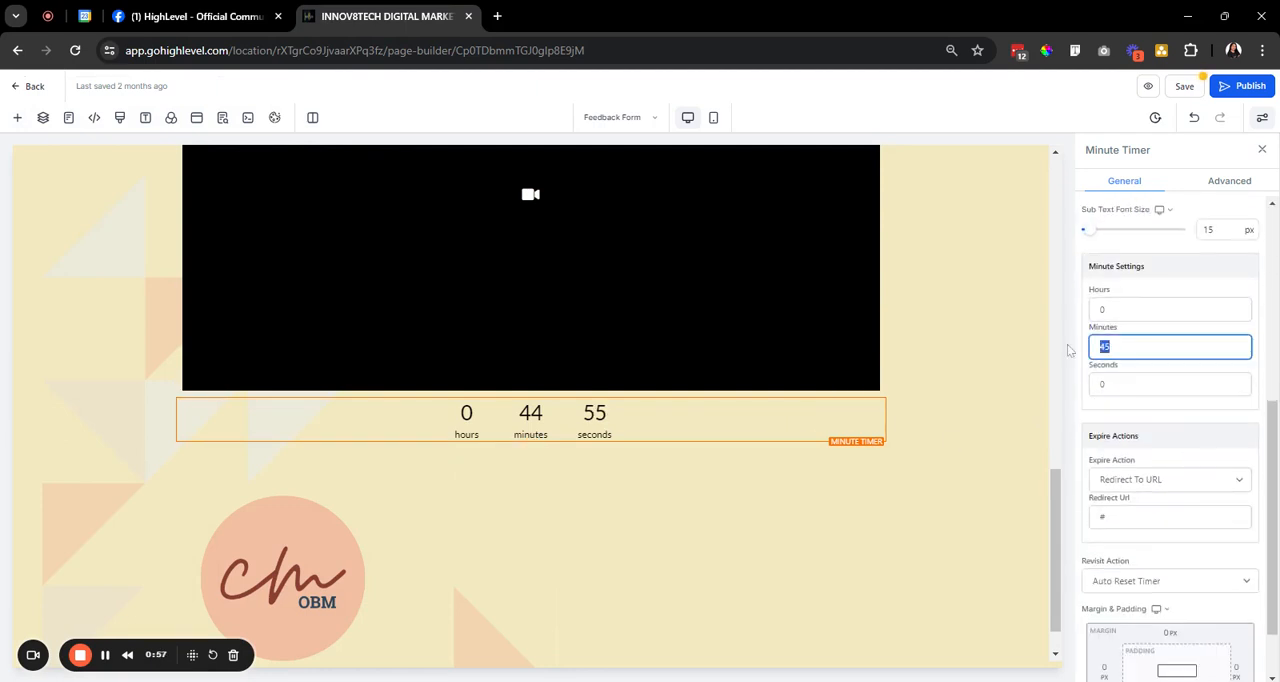
{"action": "type", "text": "30"}
Add a Calendar element below the minute timer and assign it the "1 On 1 Call" calendar.
{"action": "left_click", "coordinate": [530, 443]}
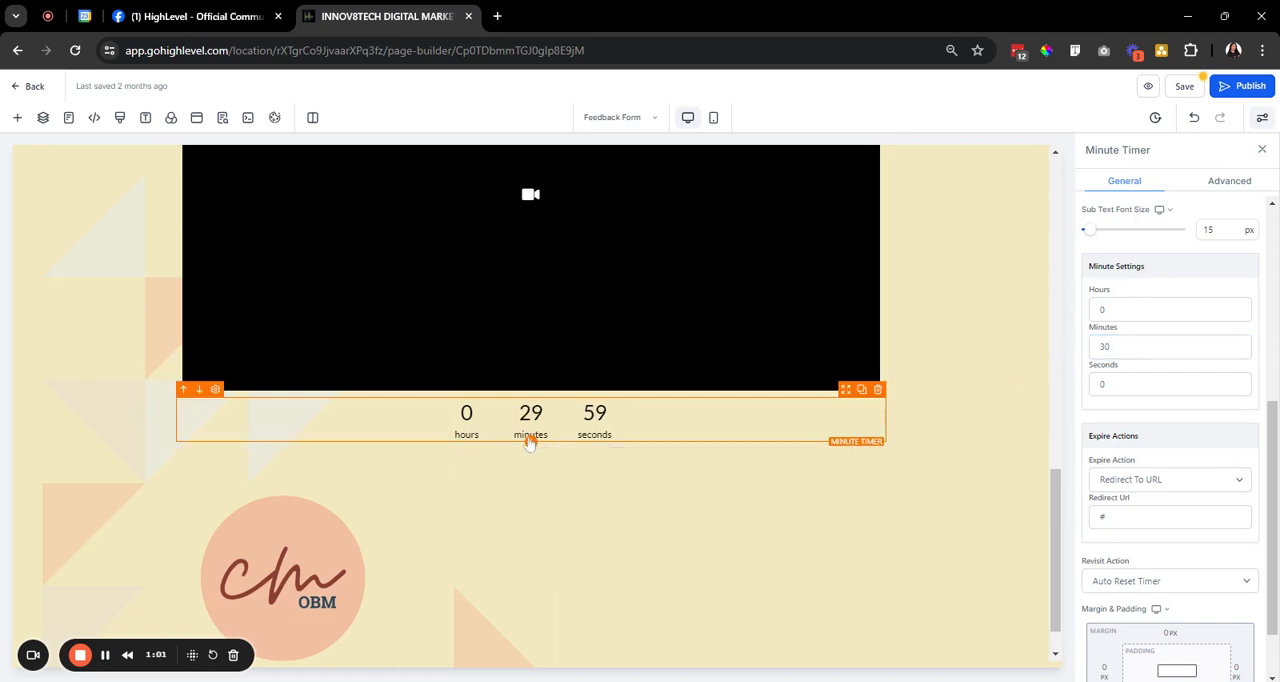
{"action": "left_click", "coordinate": [17, 117]}
{"action": "left_click", "coordinate": [150, 190]}
{"action": "type", "text": "cale"}
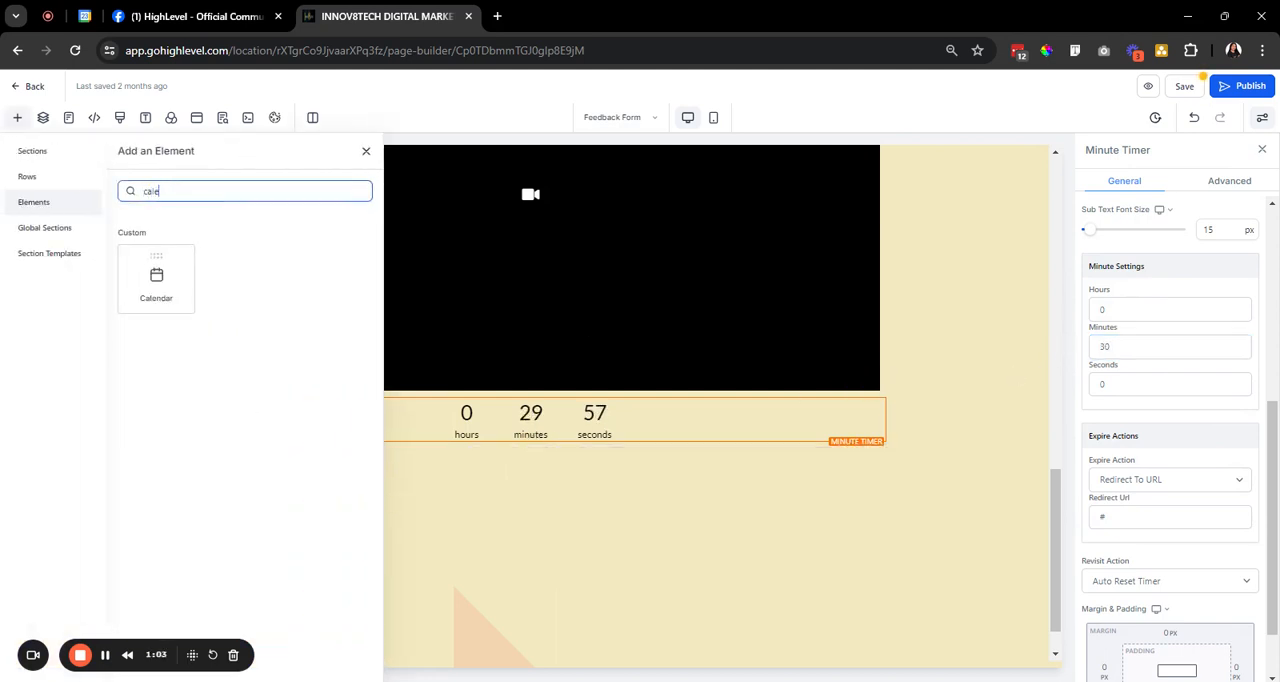
{"action": "type", "text": "ndar"}
{"action": "left_click_drag", "start_coordinate": [156, 278], "coordinate": [530, 450]}
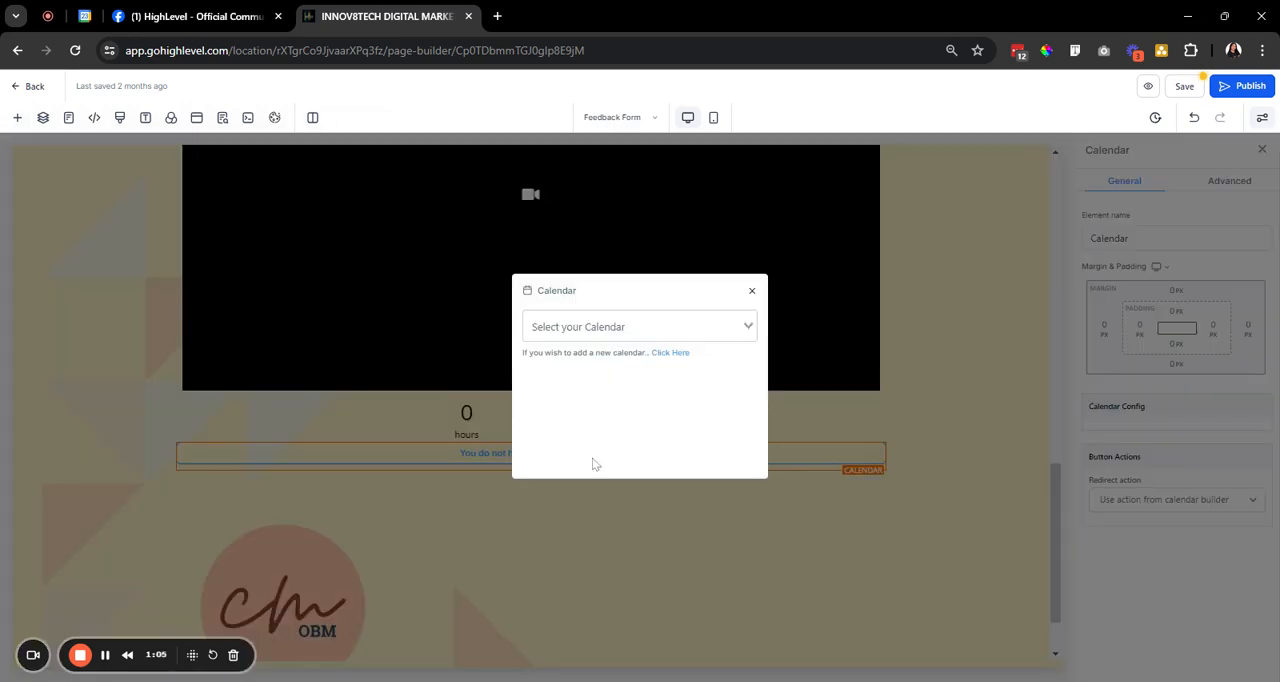
{"action": "left_click", "coordinate": [630, 326]}
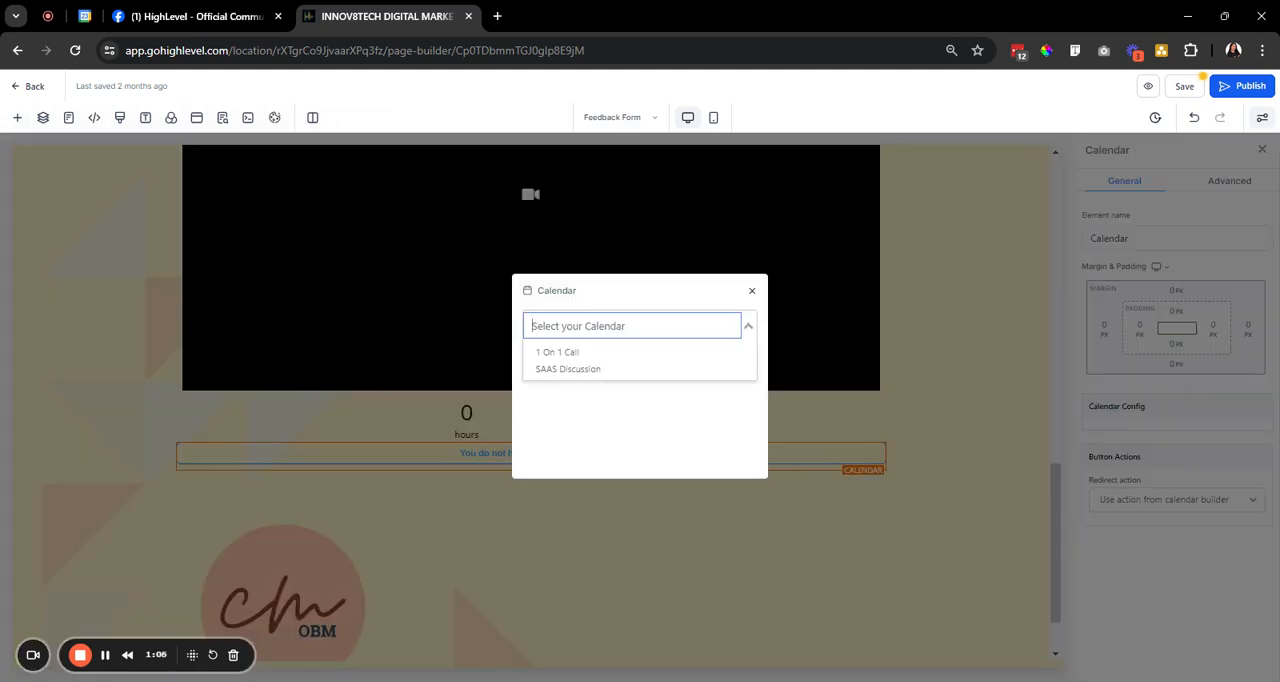
{"action": "left_click", "coordinate": [614, 356]}
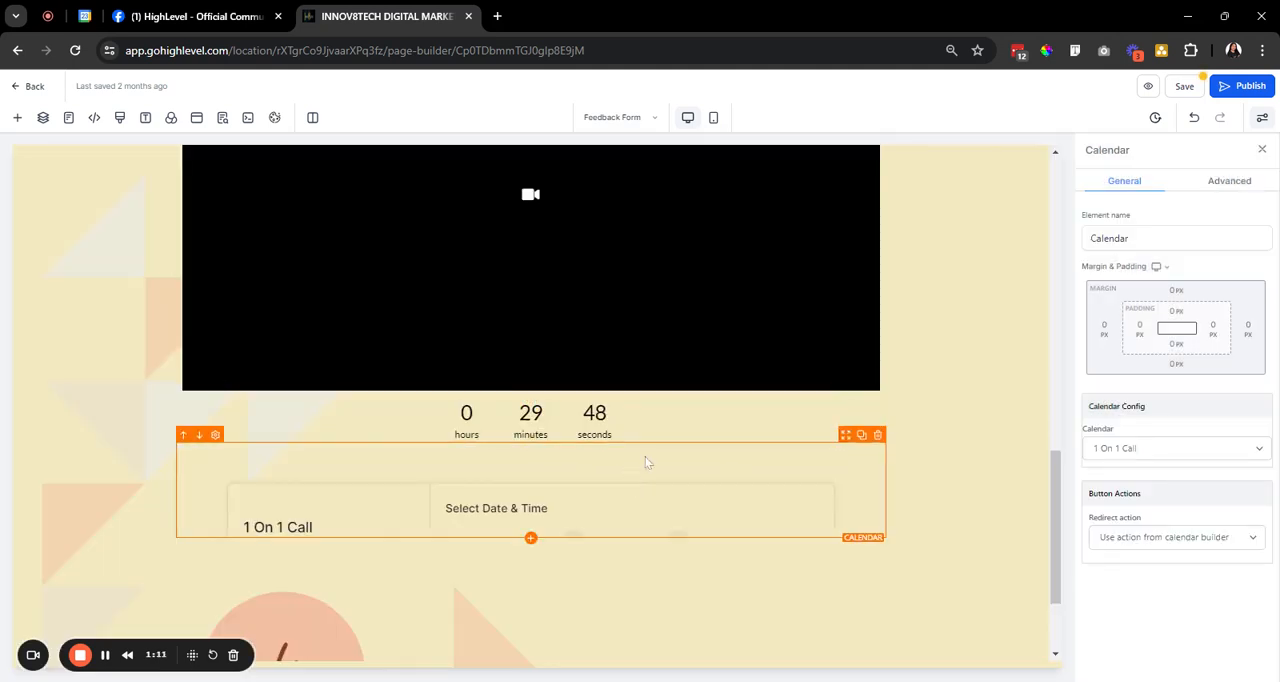
{"action": "scroll", "coordinate": [686, 459], "scroll_direction": "down", "scroll_amount": 2}
{"action": "scroll", "coordinate": [686, 454], "scroll_direction": "down", "scroll_amount": 2}
{"action": "scroll", "coordinate": [686, 454], "scroll_direction": "up", "scroll_amount": 2}
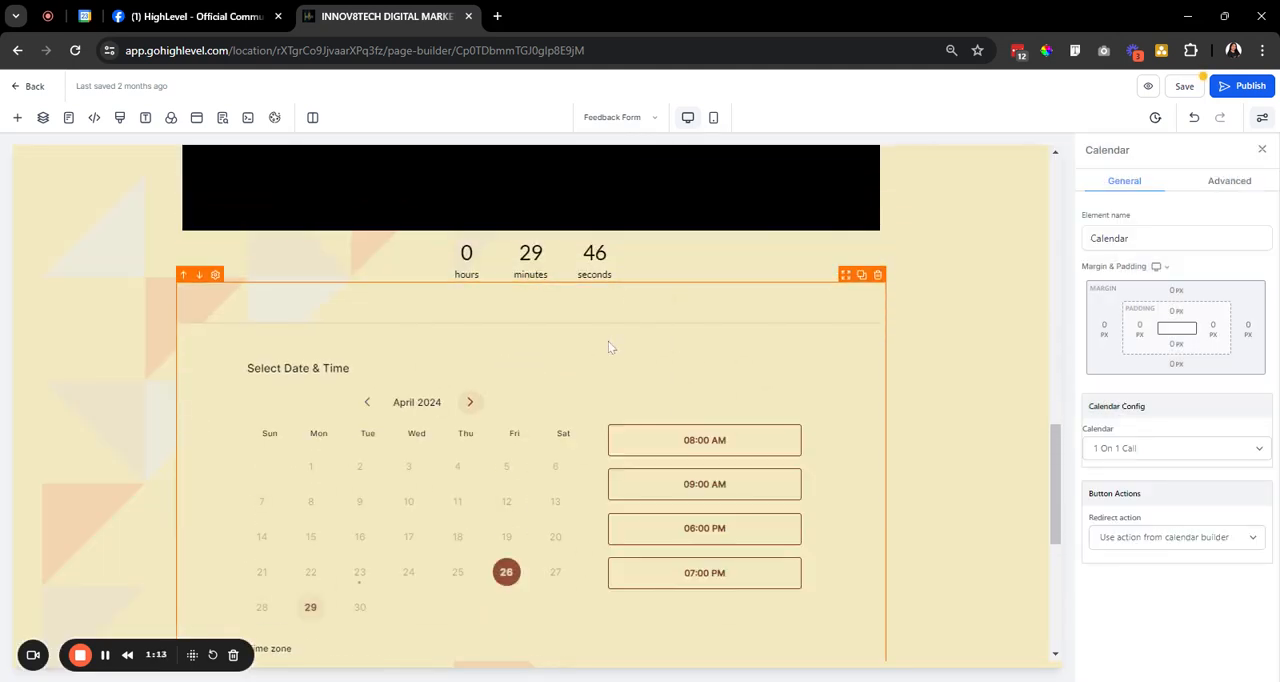
Set the minute timer's expire action to Show & Hide Element.
{"action": "left_click", "coordinate": [673, 258]}
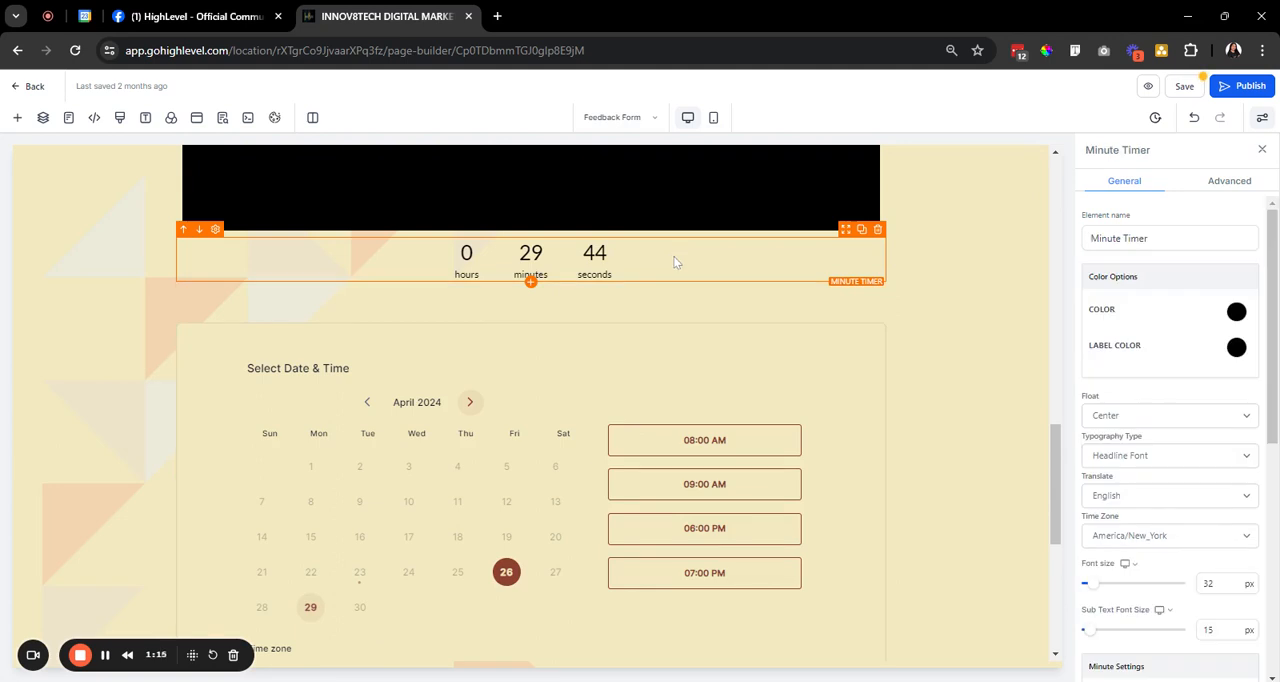
{"action": "scroll", "coordinate": [1190, 515], "scroll_direction": "down", "scroll_amount": 3}
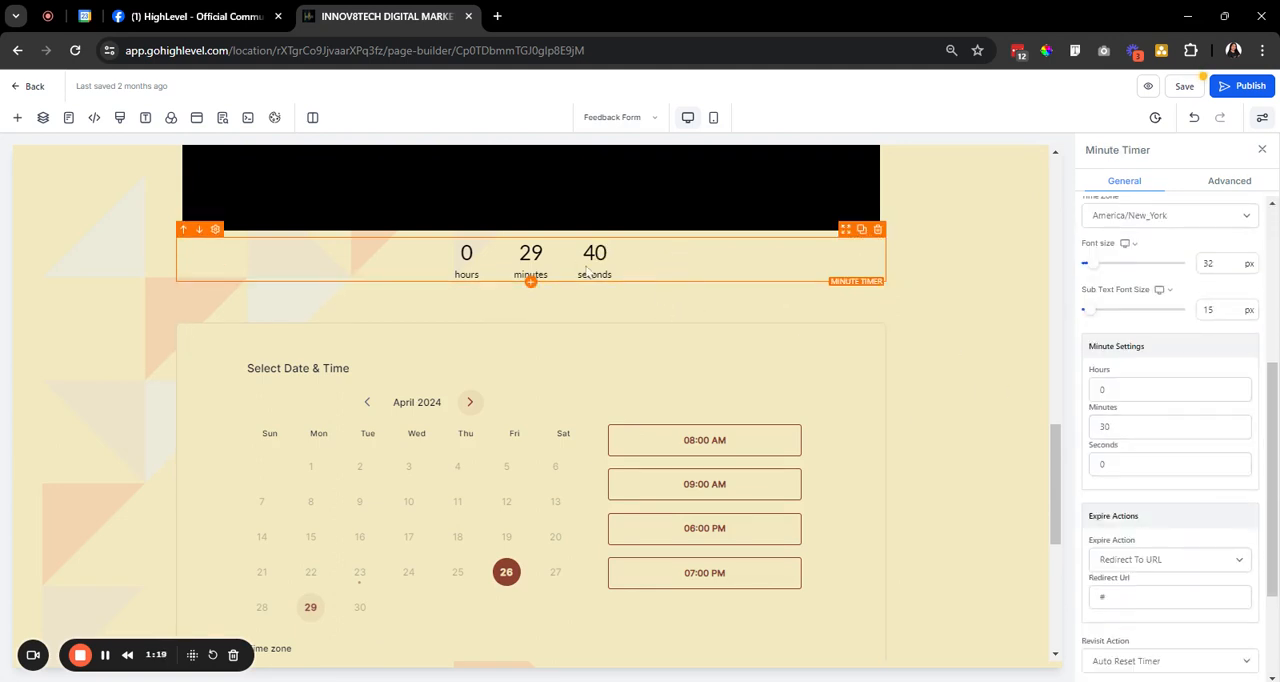
{"action": "scroll", "coordinate": [1232, 457], "scroll_direction": "down", "scroll_amount": 1}
{"action": "scroll", "coordinate": [1232, 457], "scroll_direction": "down", "scroll_amount": 1}
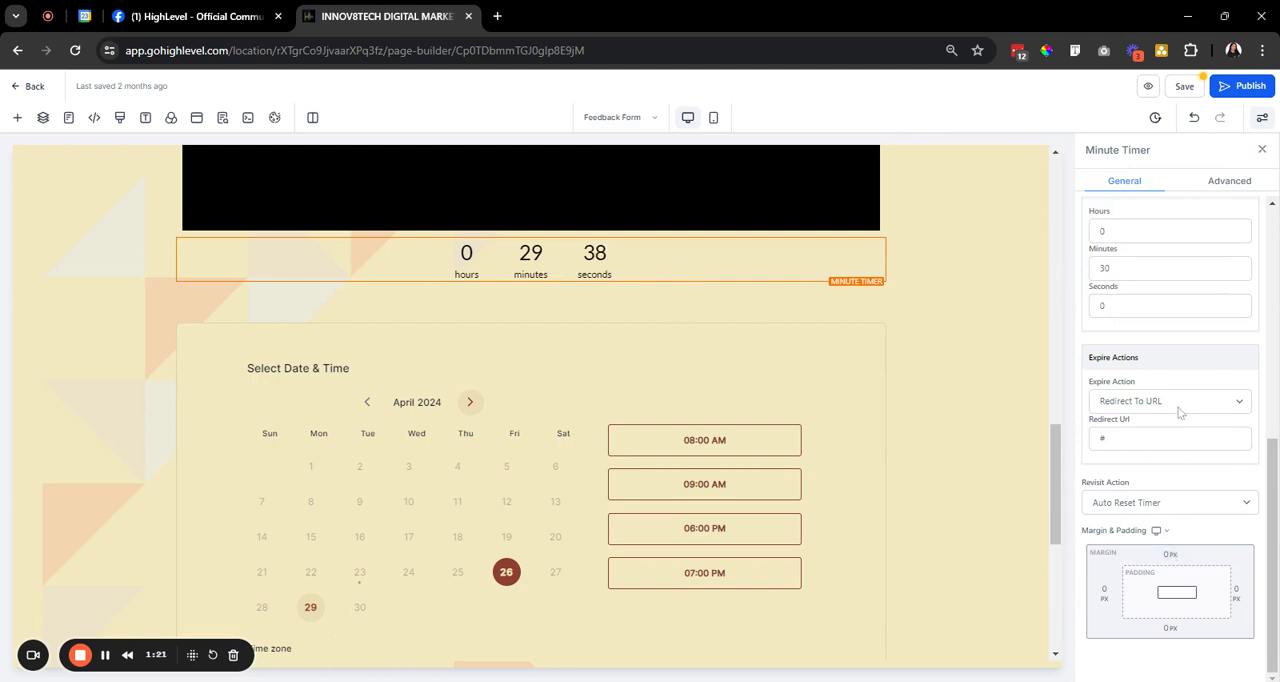
{"action": "left_click", "coordinate": [1179, 408]}
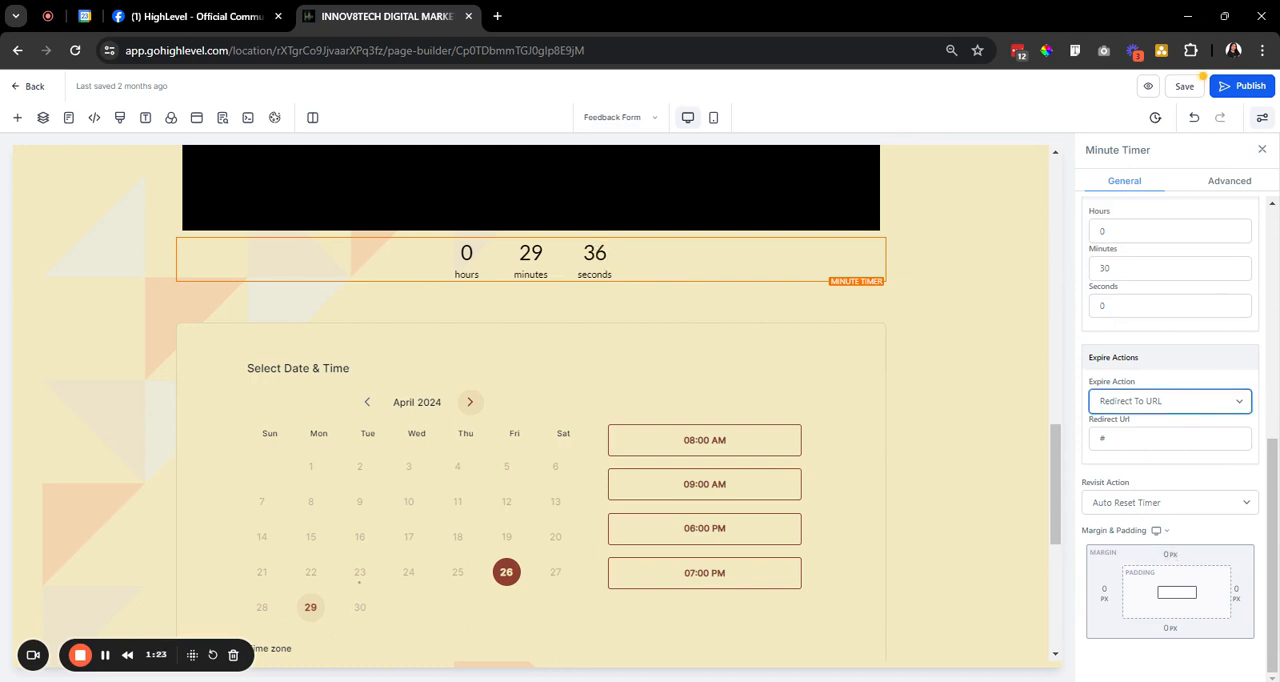
{"action": "left_click", "coordinate": [1176, 434]}
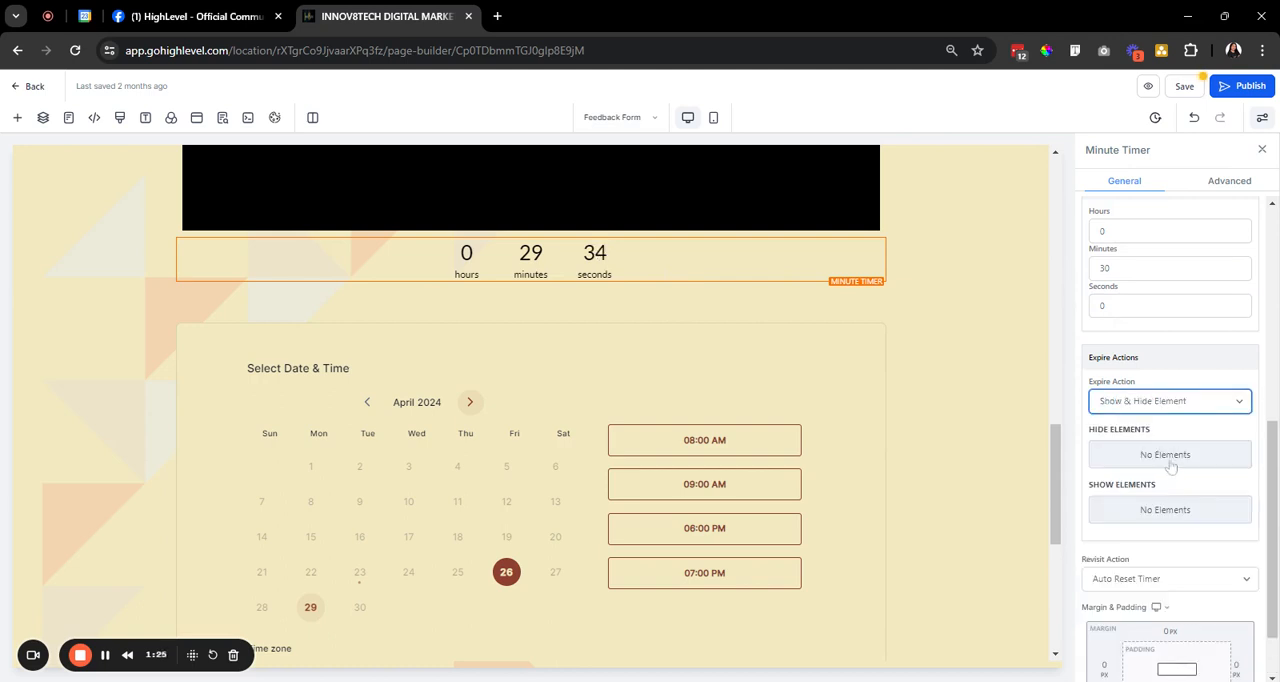
Select the Calendar as the element the minute timer shows on expiry.
{"action": "left_click", "coordinate": [1166, 511]}
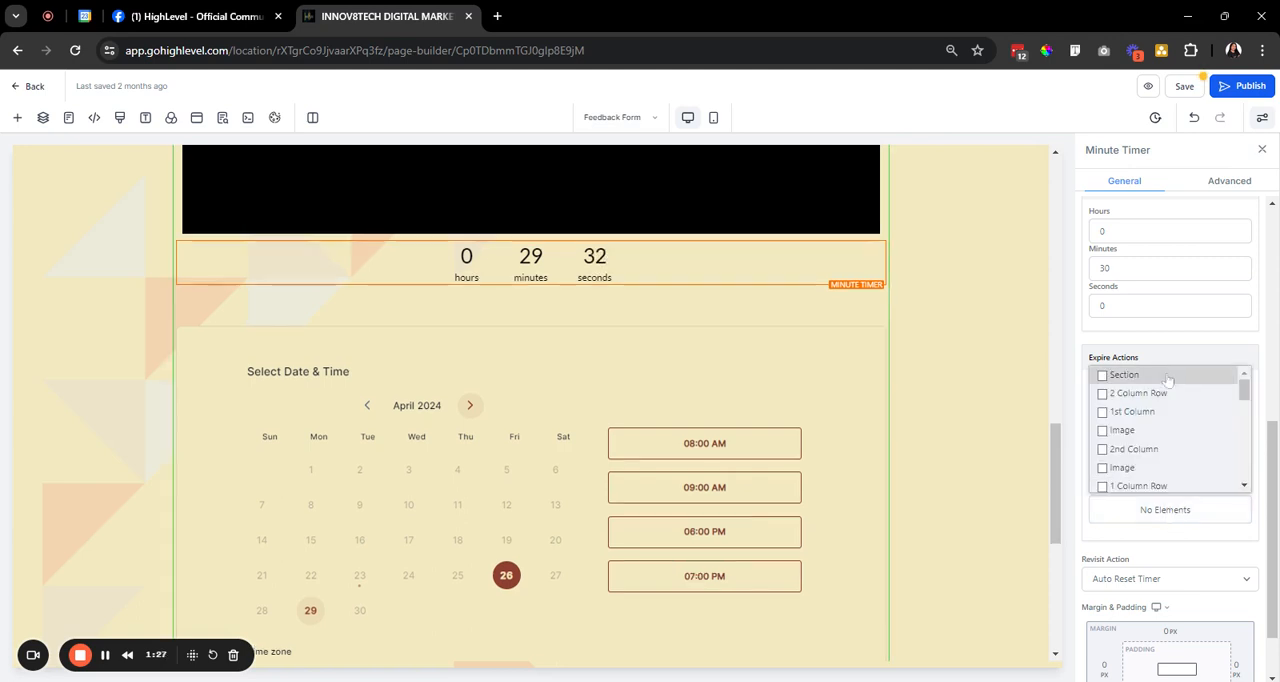
{"action": "scroll", "coordinate": [1186, 430], "scroll_direction": "down", "scroll_amount": 5}
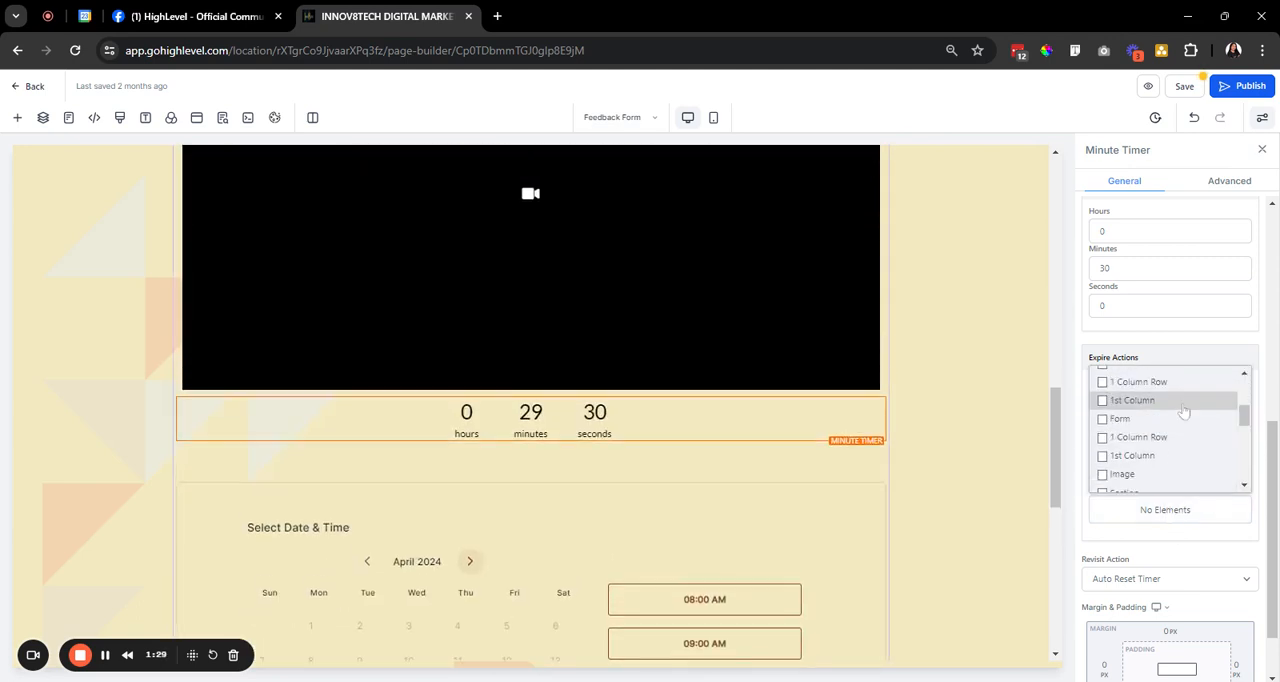
{"action": "scroll", "coordinate": [1182, 448], "scroll_direction": "down", "scroll_amount": 2}
{"action": "left_click", "coordinate": [1166, 483]}
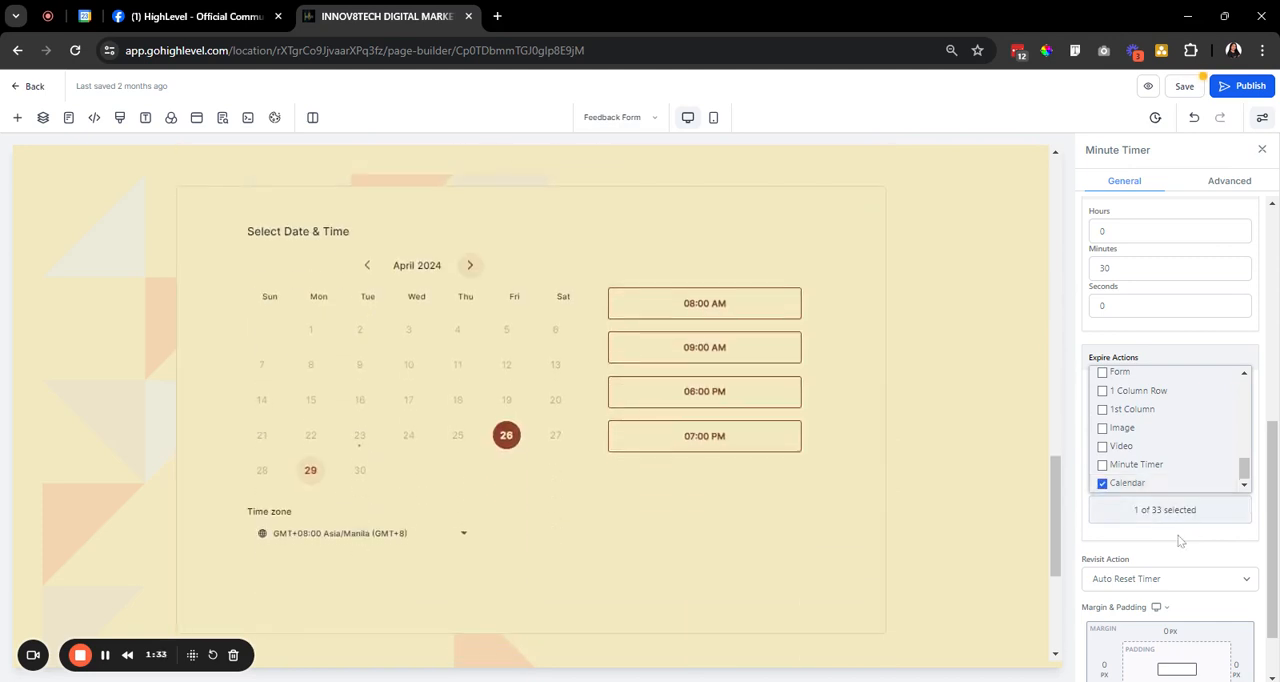
Turn off the calendar element's visibility on both desktop and mobile, and select the minute timer.
{"action": "left_click", "coordinate": [728, 220]}
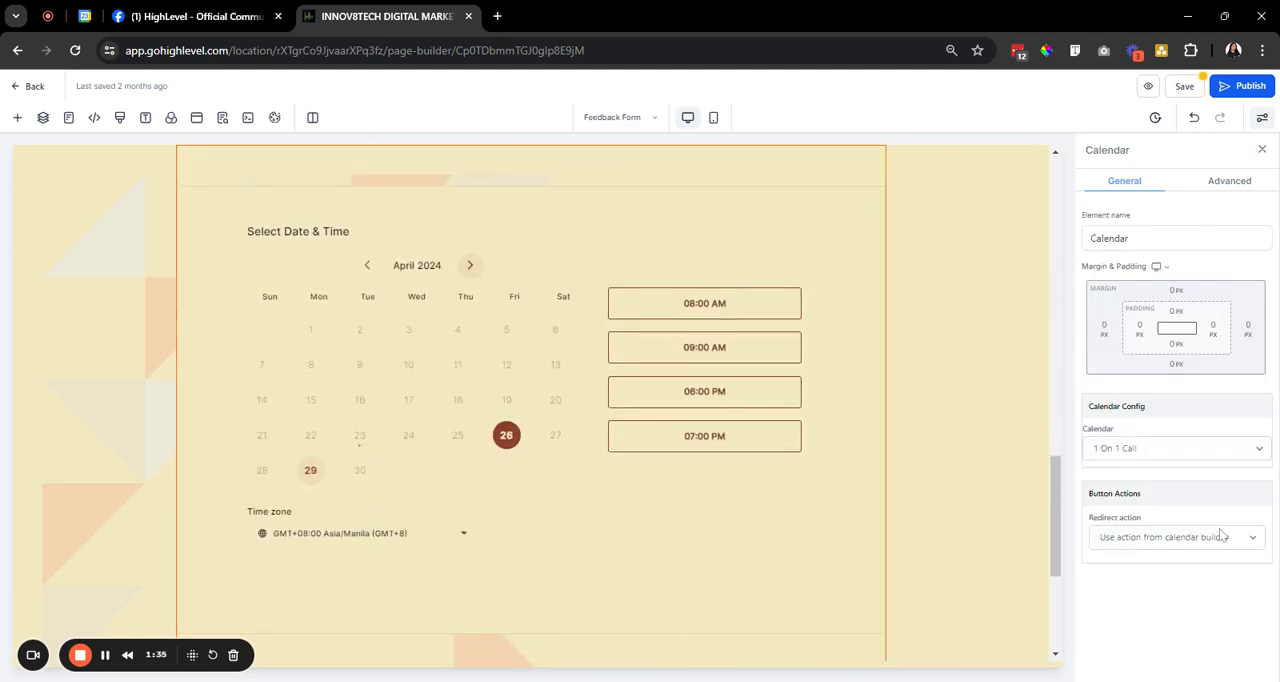
{"action": "scroll", "coordinate": [707, 269], "scroll_direction": "up", "scroll_amount": 2}
{"action": "left_click", "coordinate": [1216, 192]}
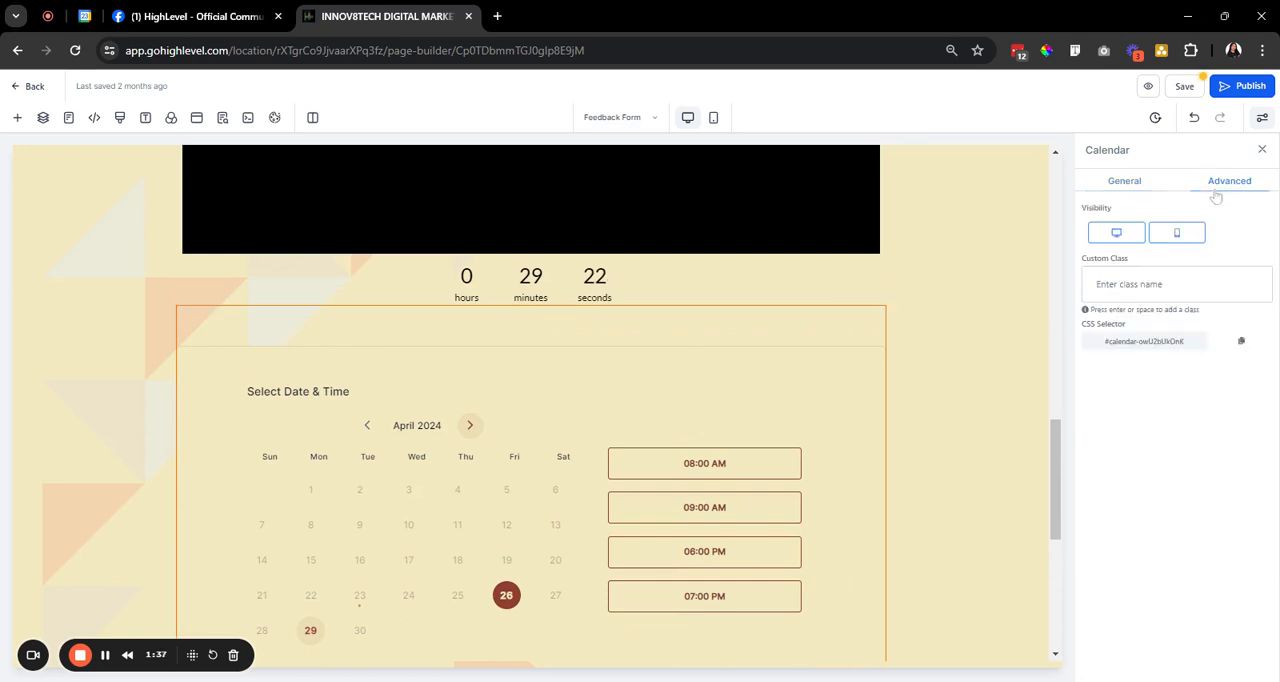
{"action": "left_click", "coordinate": [1122, 242]}
{"action": "left_click", "coordinate": [1172, 238]}
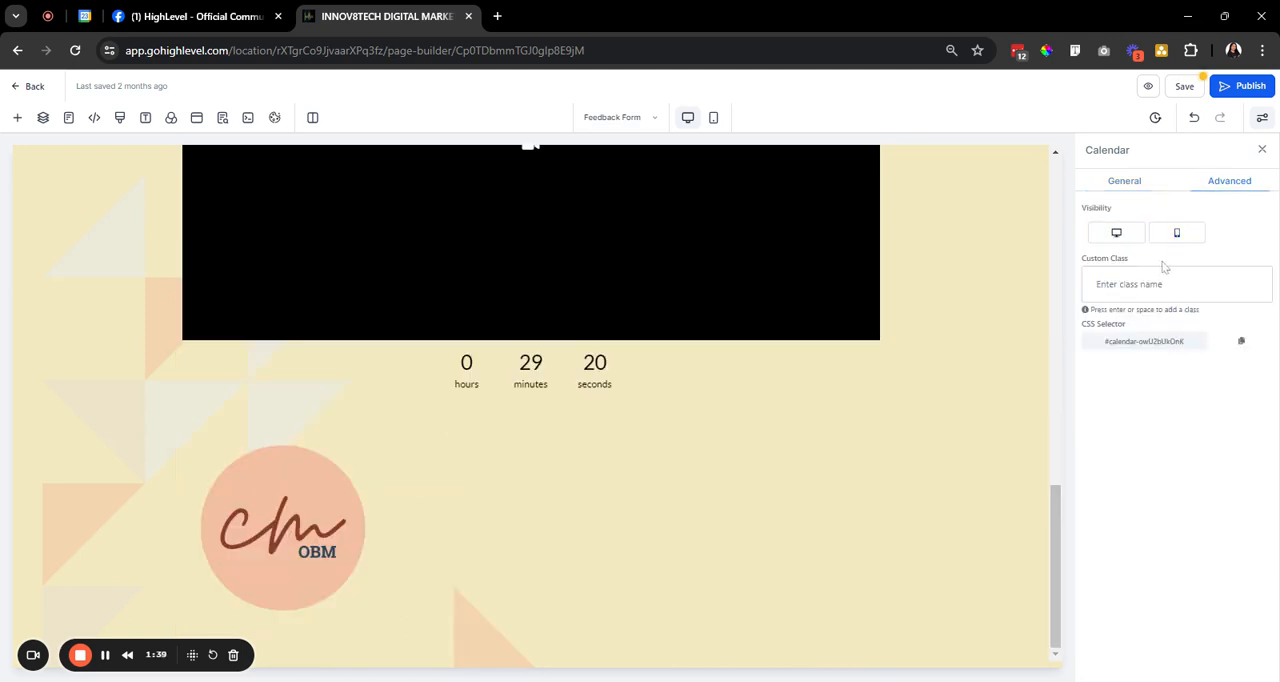
{"action": "left_click", "coordinate": [526, 379]}
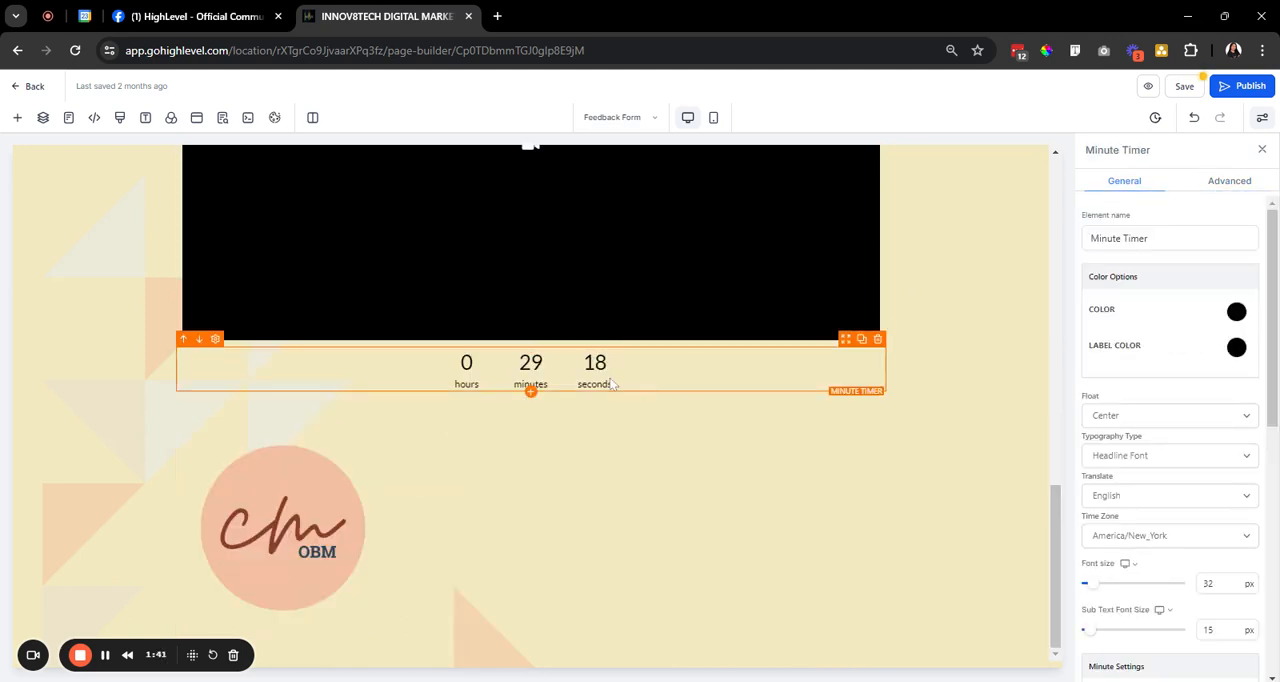
{"action": "left_click_drag", "start_coordinate": [443, 365], "coordinate": [760, 364]}
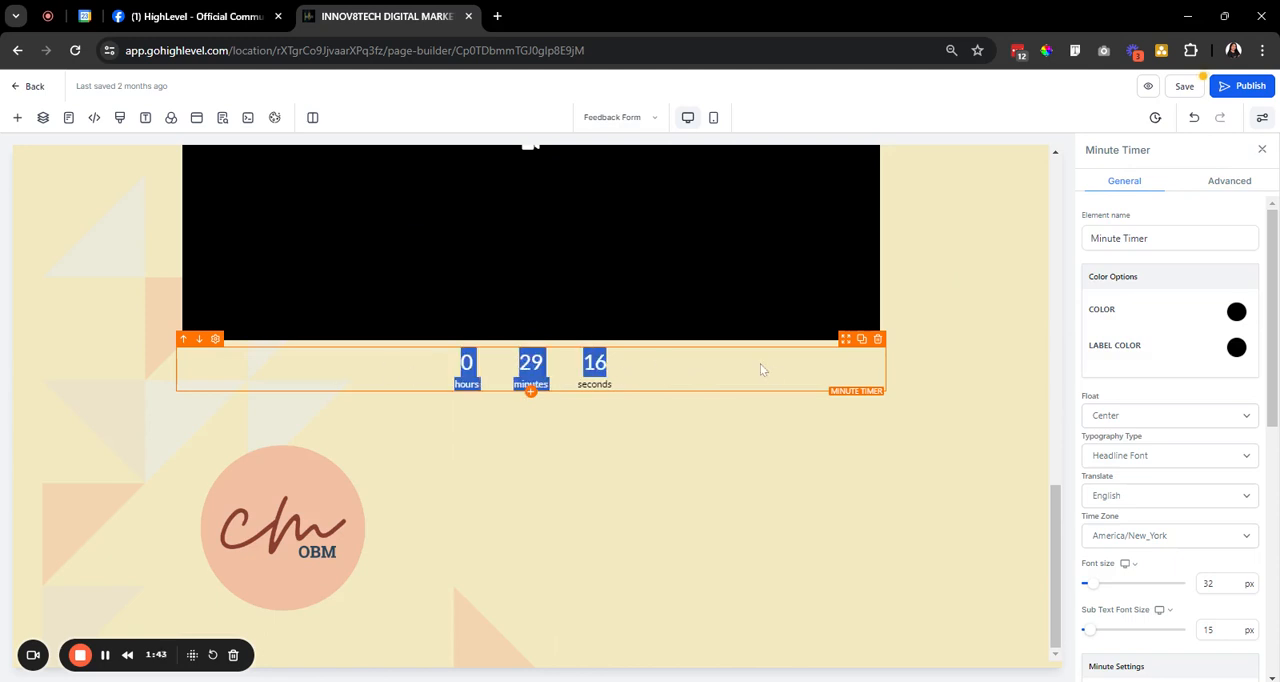
{"action": "scroll", "coordinate": [1132, 516], "scroll_direction": "down", "scroll_amount": 2}
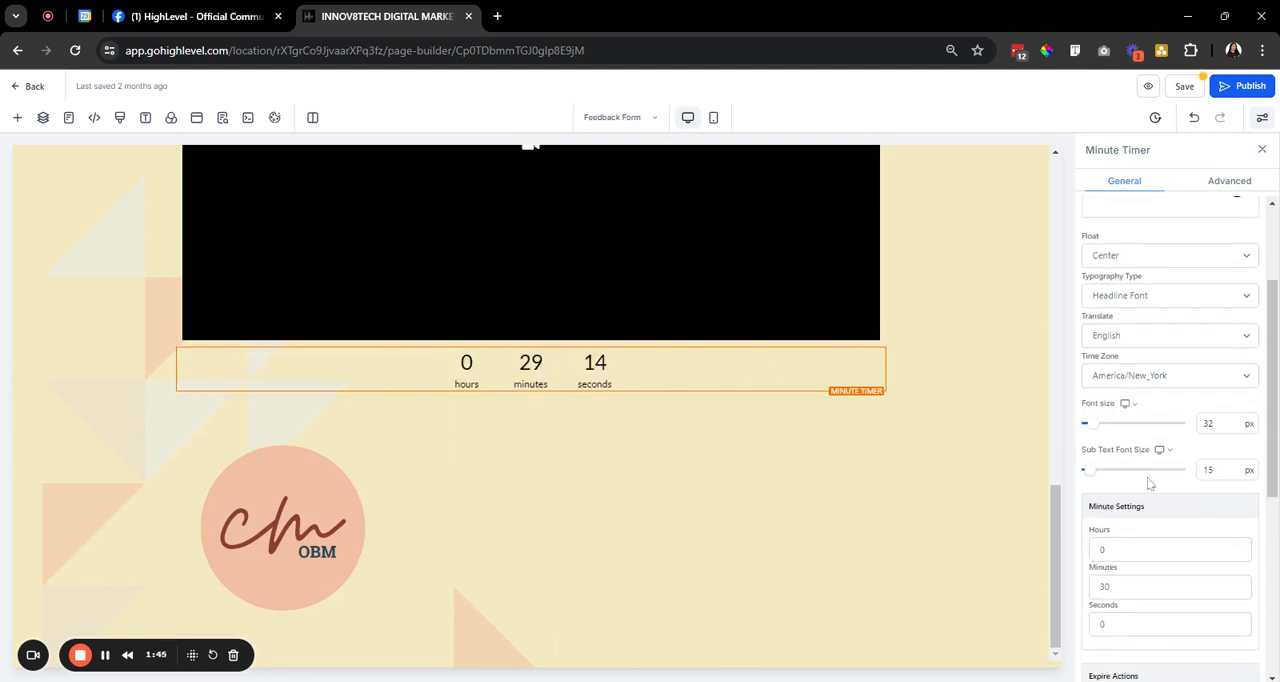
{"action": "left_click_drag", "start_coordinate": [555, 380], "coordinate": [432, 378]}
{"action": "left_click", "coordinate": [741, 381]}
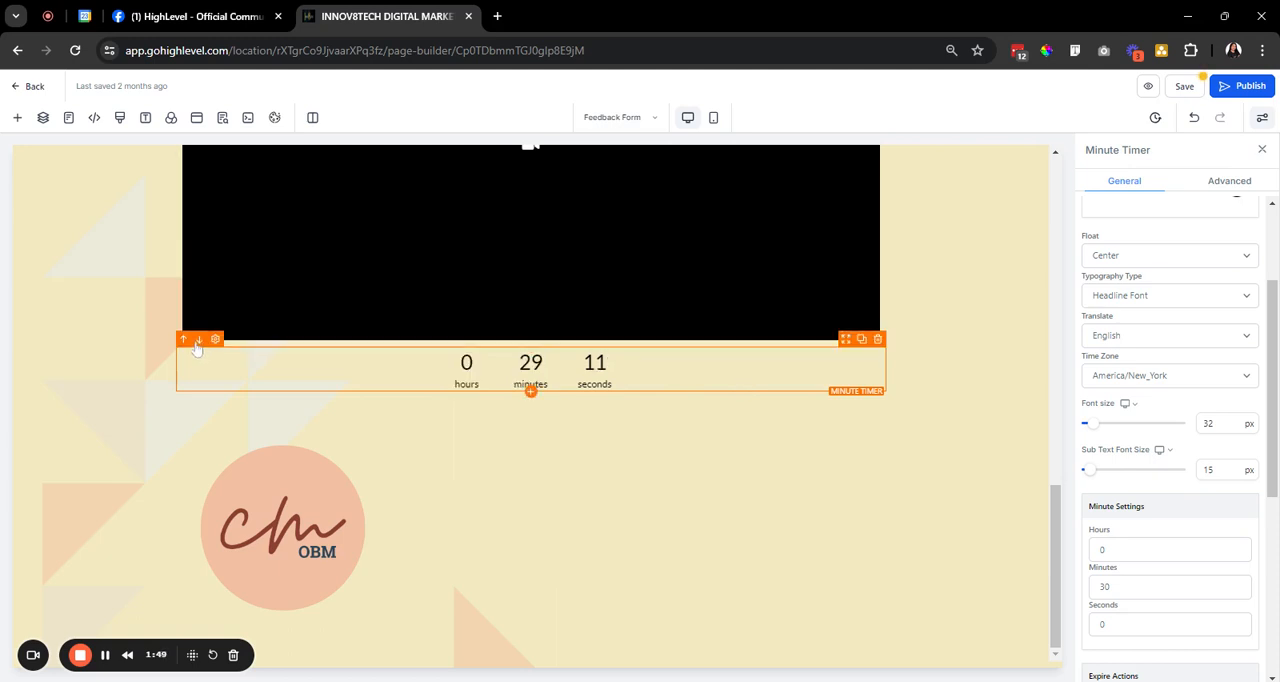
Undo the hiding of the calendar and move the minute timer below it.
{"action": "left_click", "coordinate": [1194, 118]}
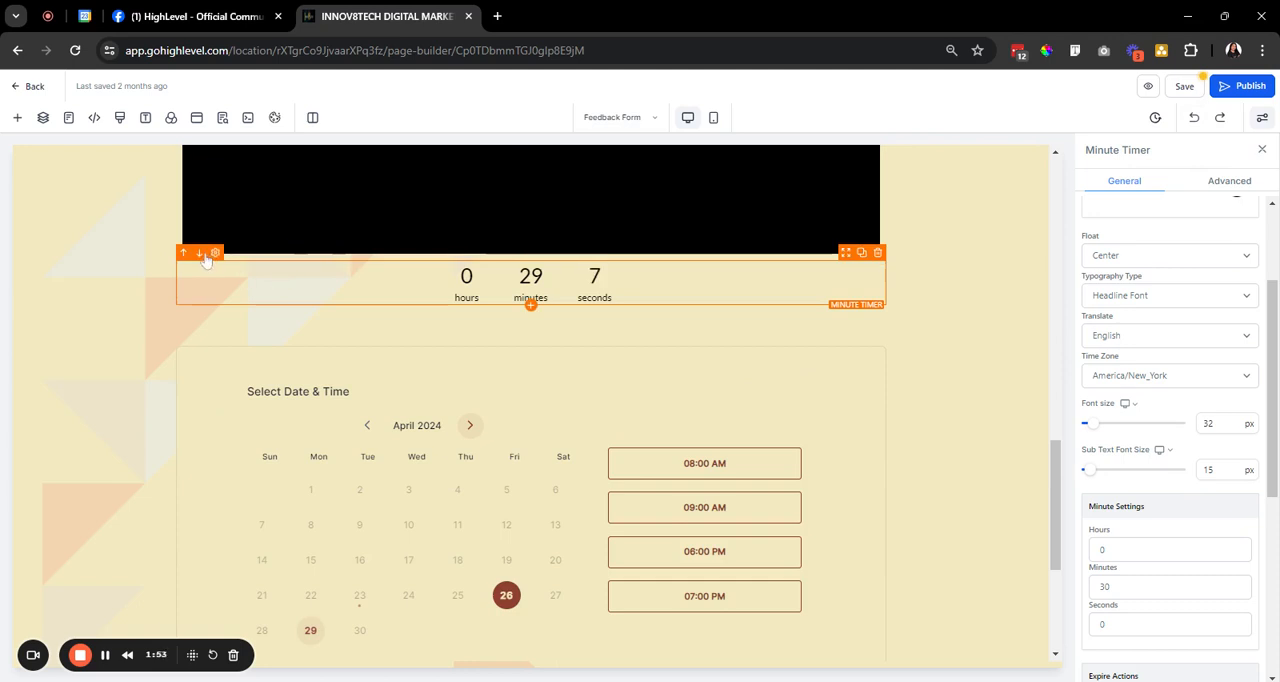
{"action": "left_click", "coordinate": [200, 254]}
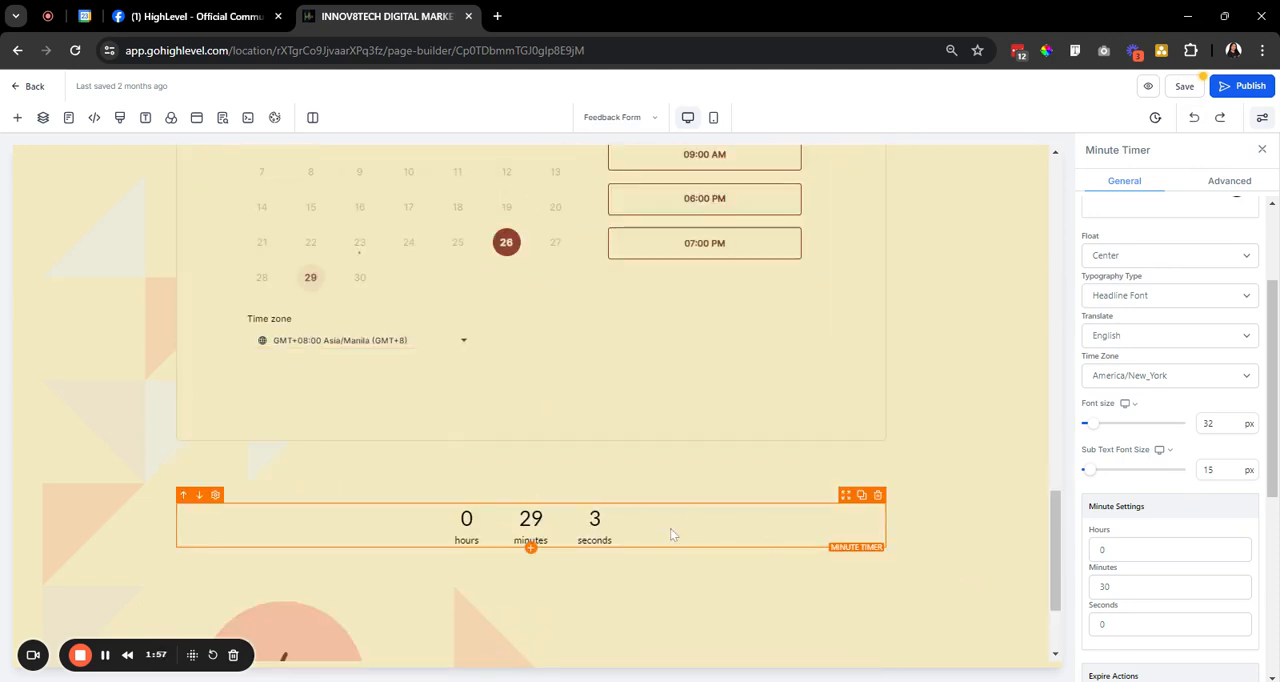
Select the calendar element and turn off its visibility on both desktop and mobile.
{"action": "scroll", "coordinate": [670, 535], "scroll_direction": "up", "scroll_amount": 3}
{"action": "left_click", "coordinate": [851, 477]}
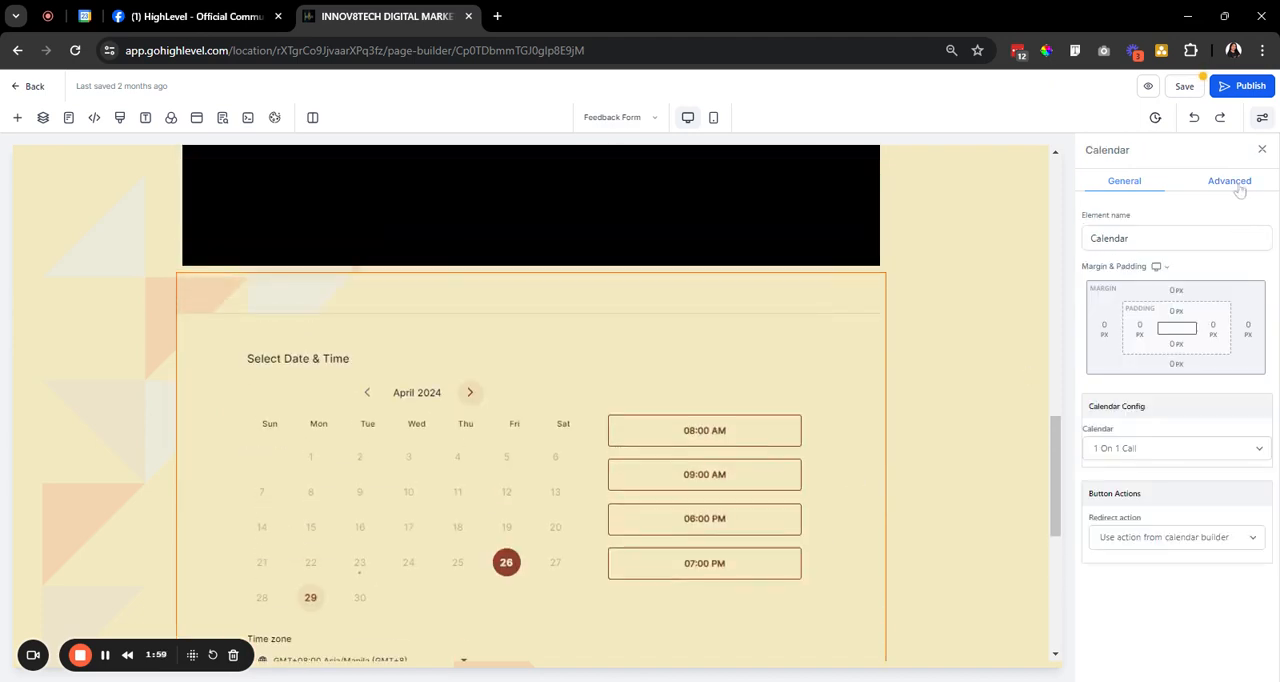
{"action": "left_click", "coordinate": [1226, 183]}
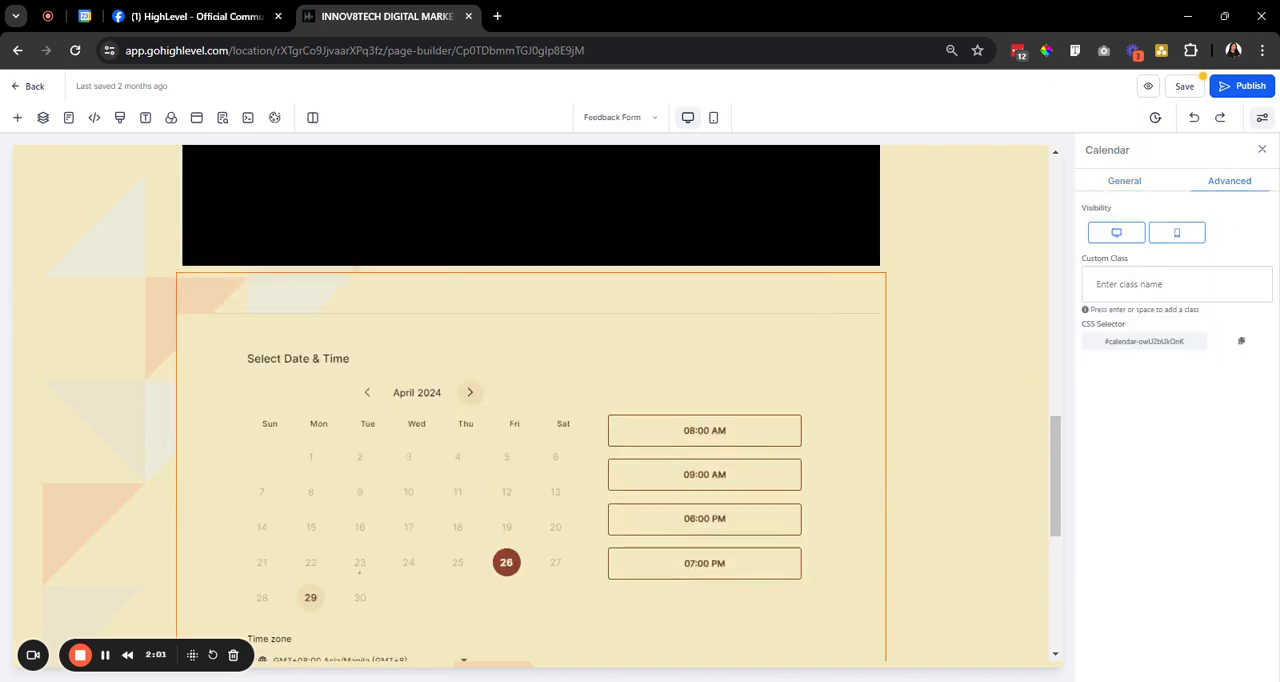
{"action": "left_click", "coordinate": [1116, 232]}
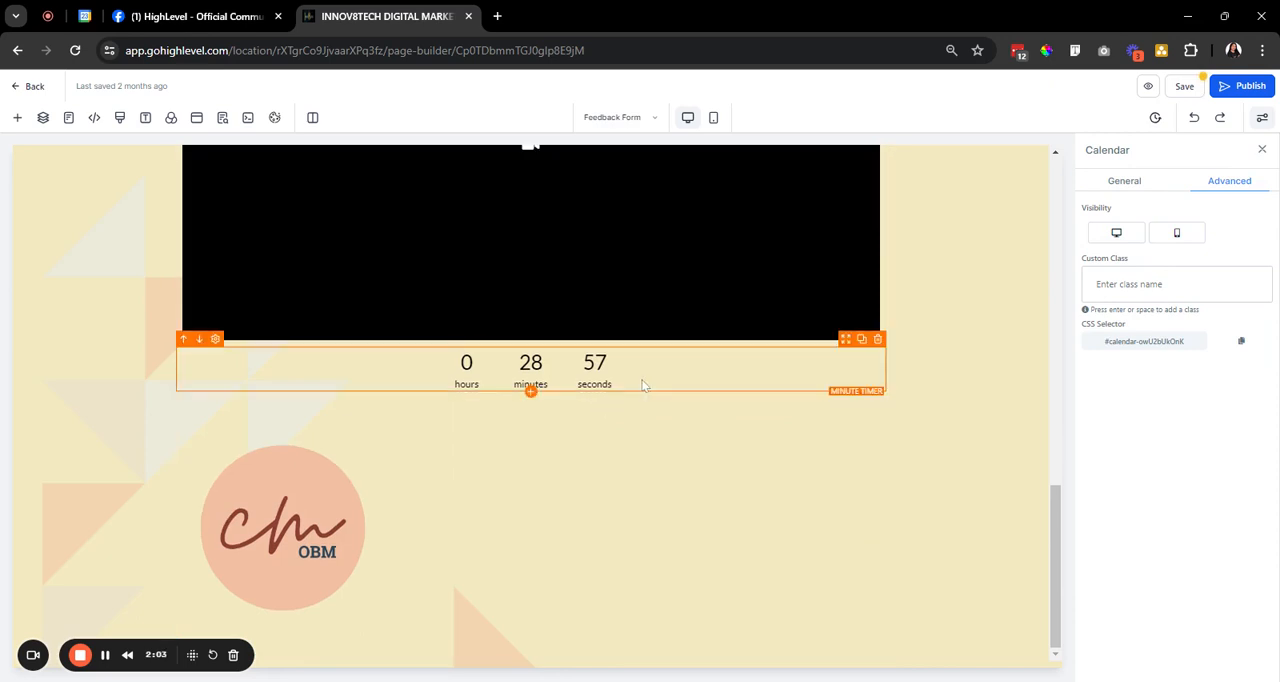
Make the minute timer's digits invisible by setting its color to transparent.
{"action": "left_click", "coordinate": [650, 392]}
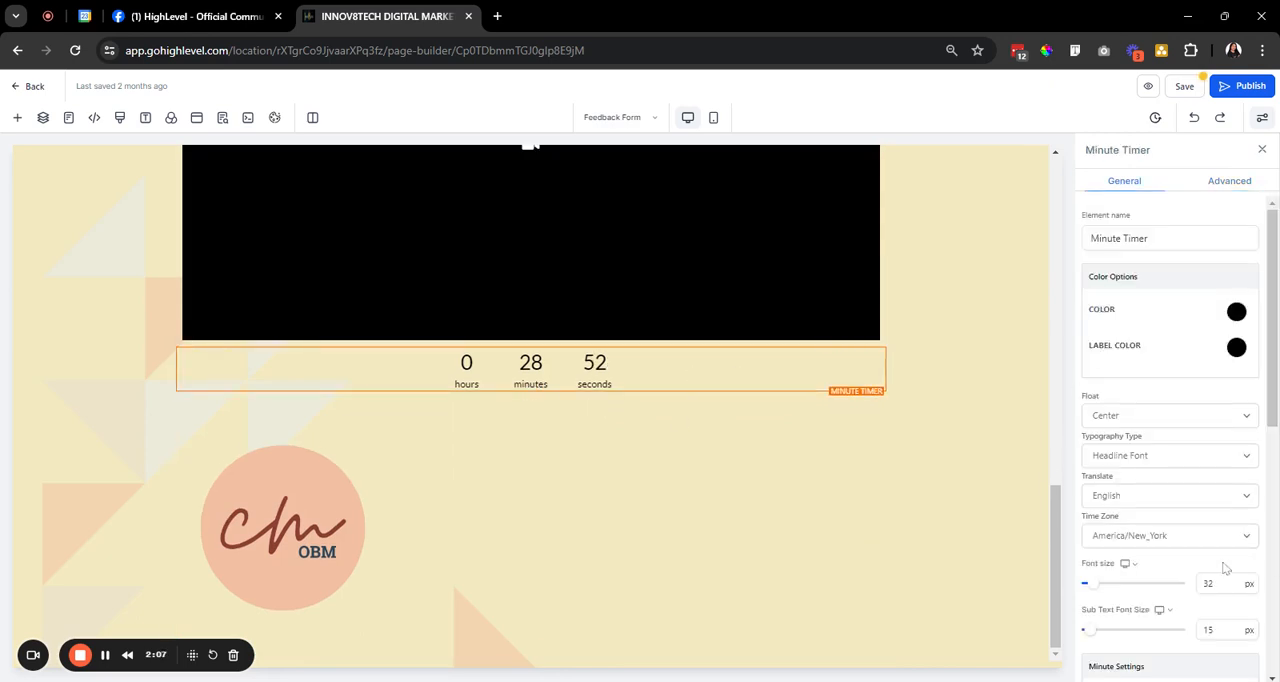
{"action": "scroll", "coordinate": [1226, 568], "scroll_direction": "down", "scroll_amount": 2}
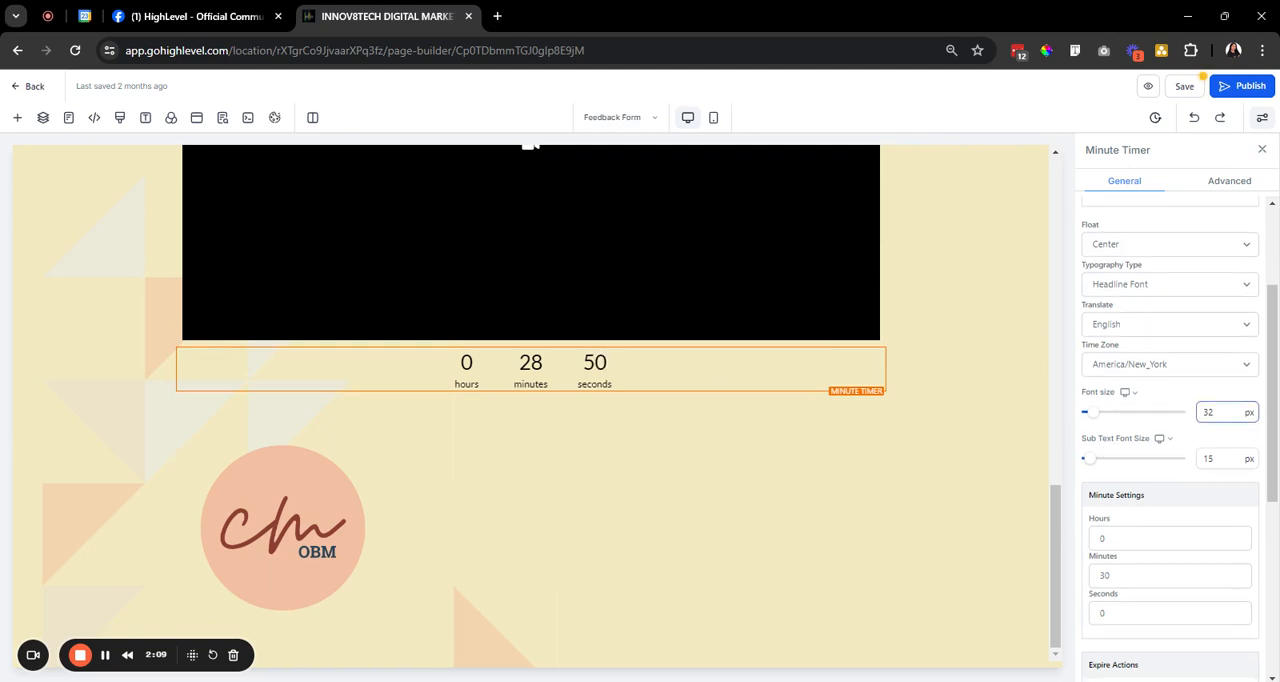
{"action": "scroll", "coordinate": [1189, 431], "scroll_direction": "down", "scroll_amount": 4}
{"action": "scroll", "coordinate": [1189, 420], "scroll_direction": "up", "scroll_amount": 5}
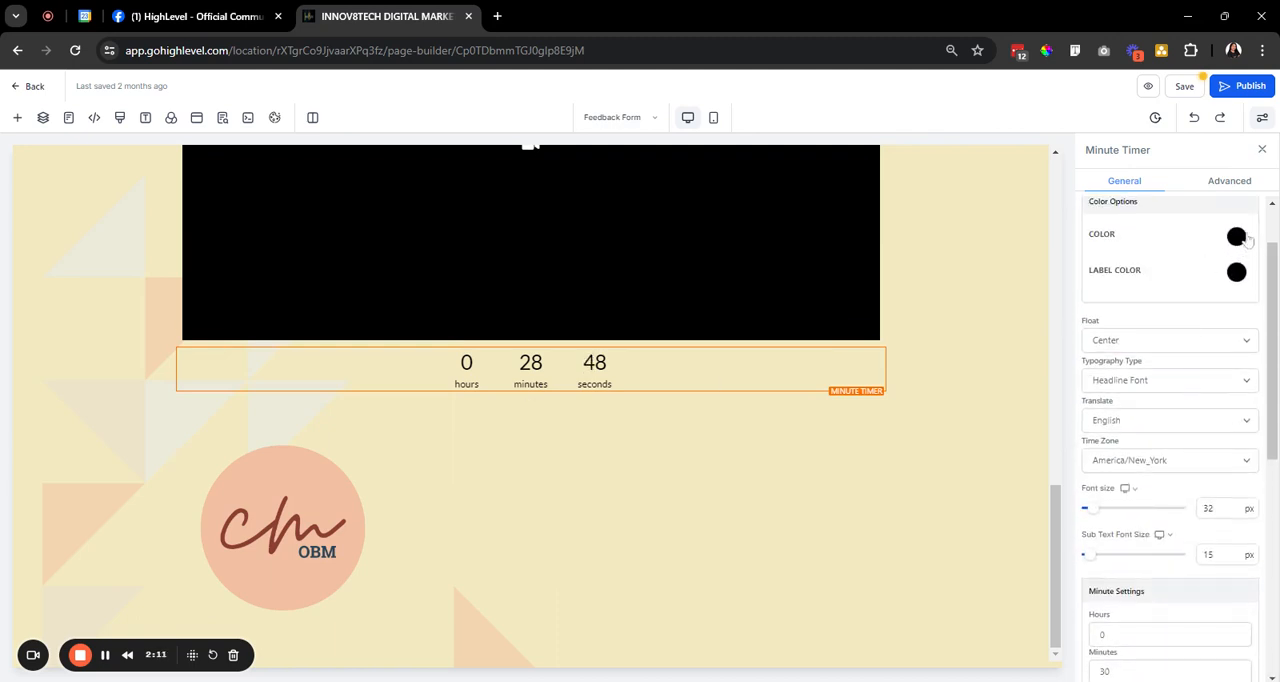
{"action": "left_click", "coordinate": [1240, 237]}
{"action": "left_click", "coordinate": [1146, 315]}
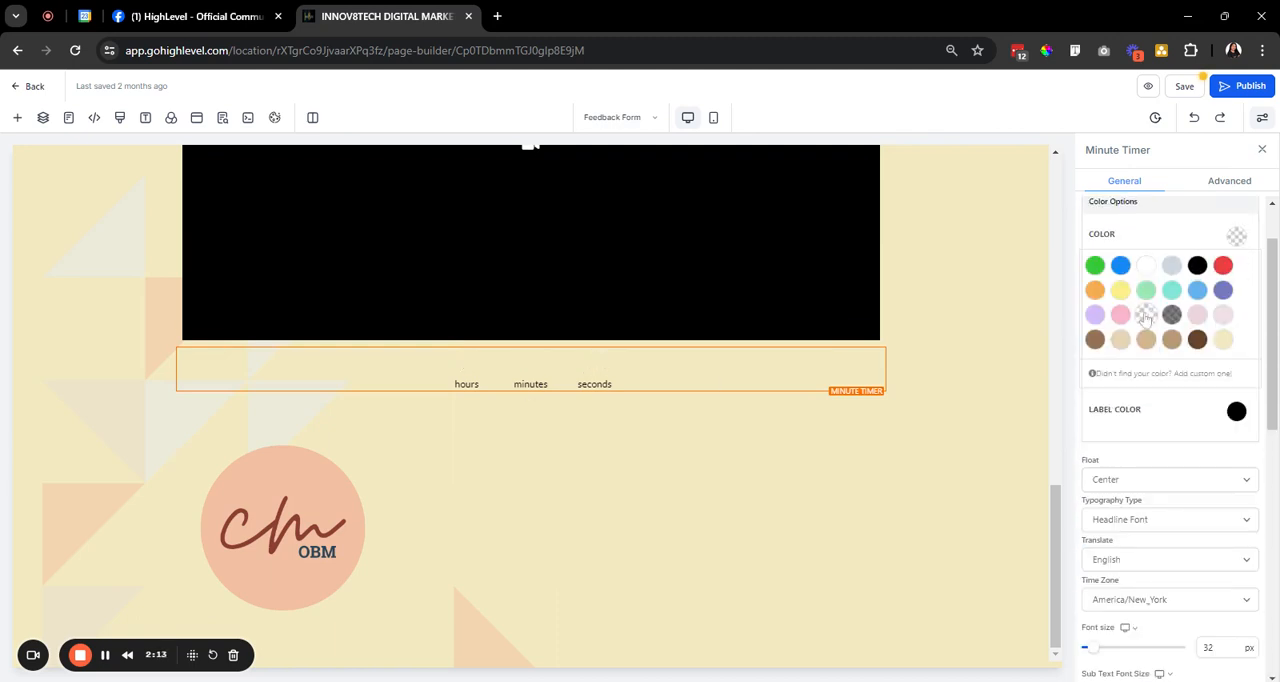
{"action": "left_click", "coordinate": [1244, 248]}
Set the minute timer's label color to transparent.
{"action": "left_click", "coordinate": [1240, 279]}
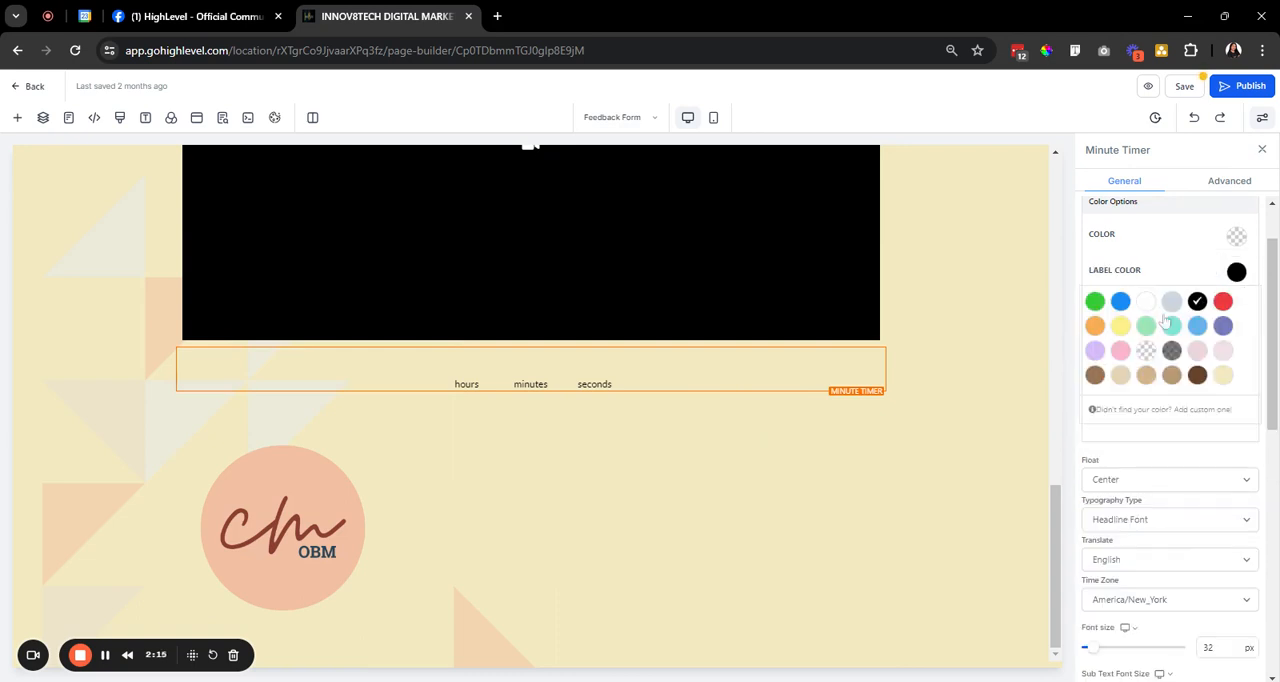
{"action": "left_click", "coordinate": [1146, 350]}
{"action": "left_click", "coordinate": [1236, 280]}
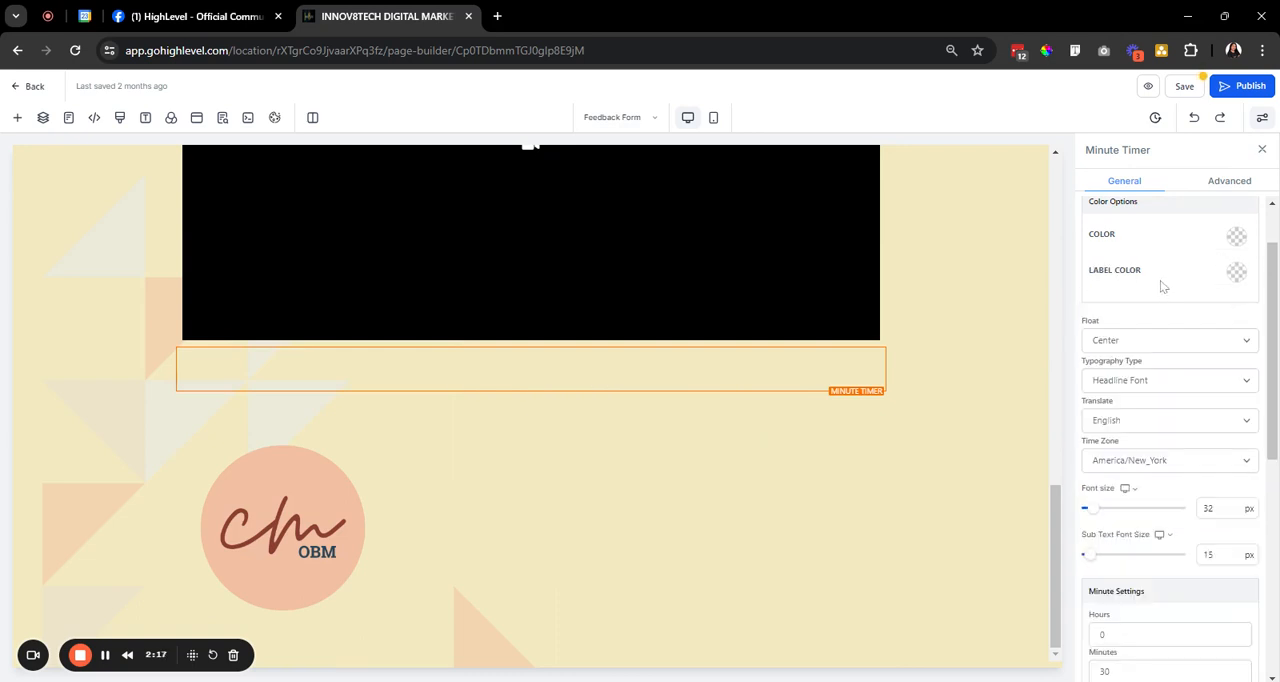
Review the minute timer's color, duration and expire action settings.
{"action": "scroll", "coordinate": [1210, 421], "scroll_direction": "down", "scroll_amount": 3}
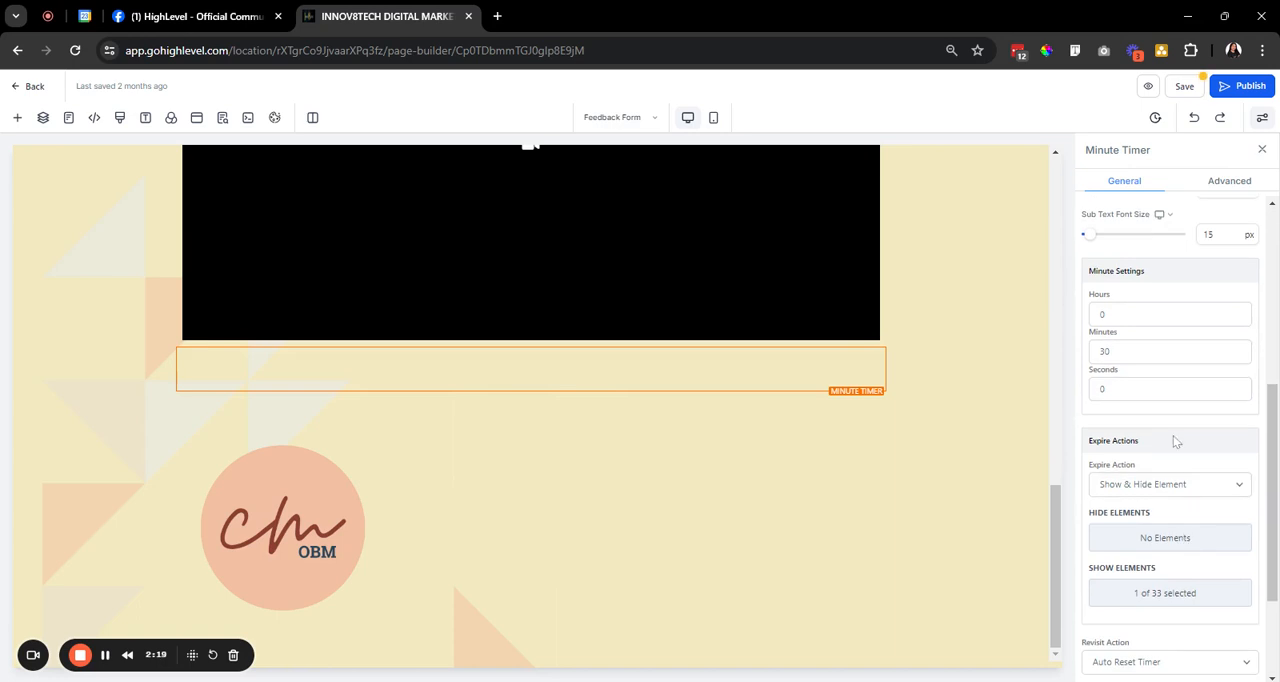
{"action": "scroll", "coordinate": [1190, 450], "scroll_direction": "up", "scroll_amount": 3}
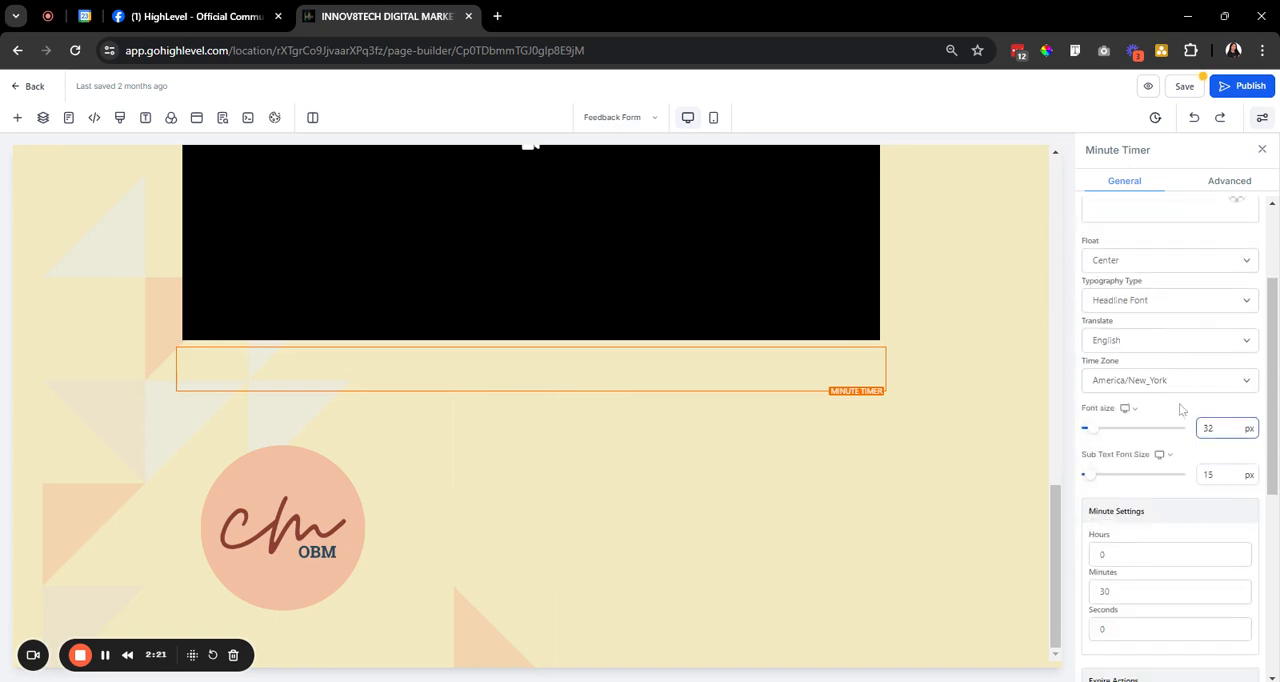
{"action": "scroll", "coordinate": [1190, 440], "scroll_direction": "up", "scroll_amount": 1}
{"action": "scroll", "coordinate": [1198, 460], "scroll_direction": "up", "scroll_amount": 1}
{"action": "scroll", "coordinate": [1190, 450], "scroll_direction": "down", "scroll_amount": 3}
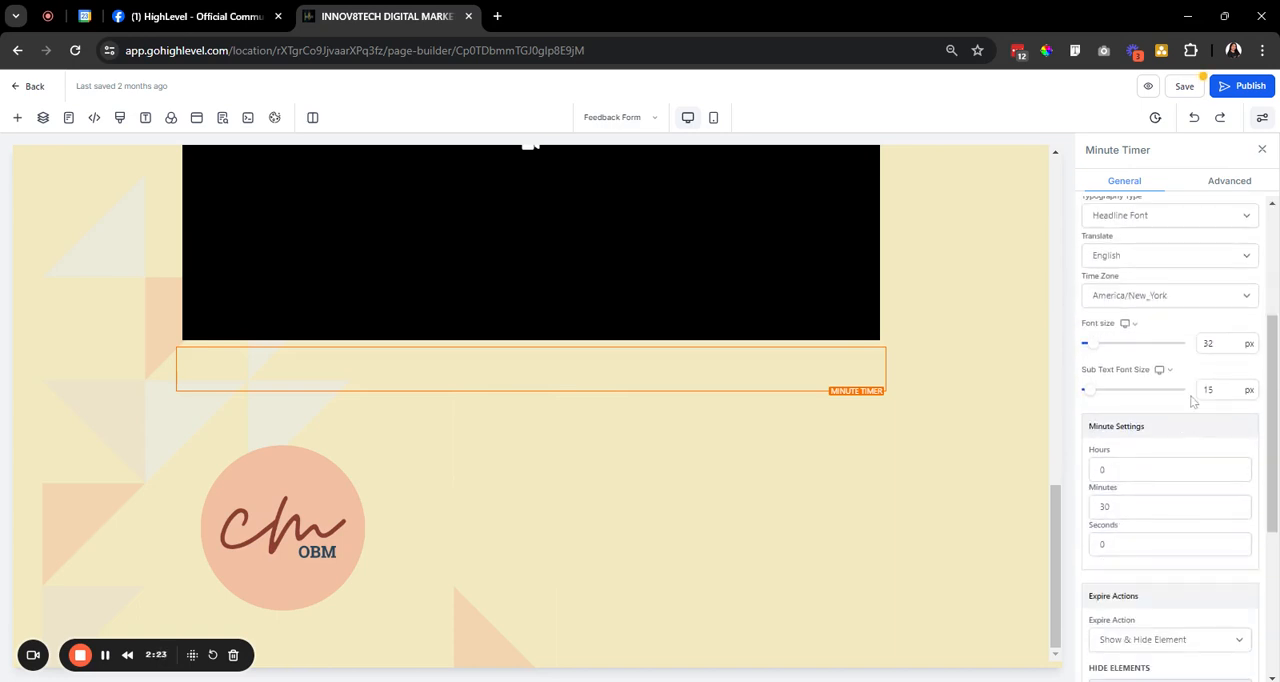
{"action": "scroll", "coordinate": [1162, 370], "scroll_direction": "up", "scroll_amount": 3}
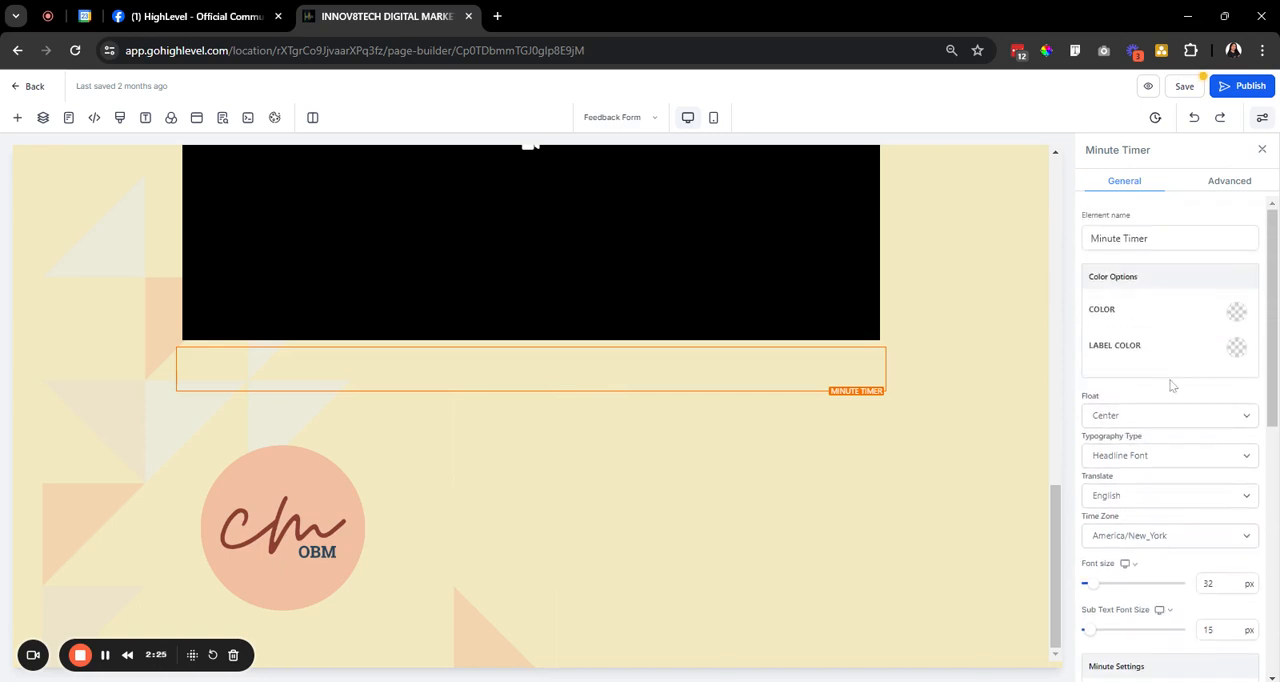
{"action": "scroll", "coordinate": [1165, 380], "scroll_direction": "down", "scroll_amount": 5}
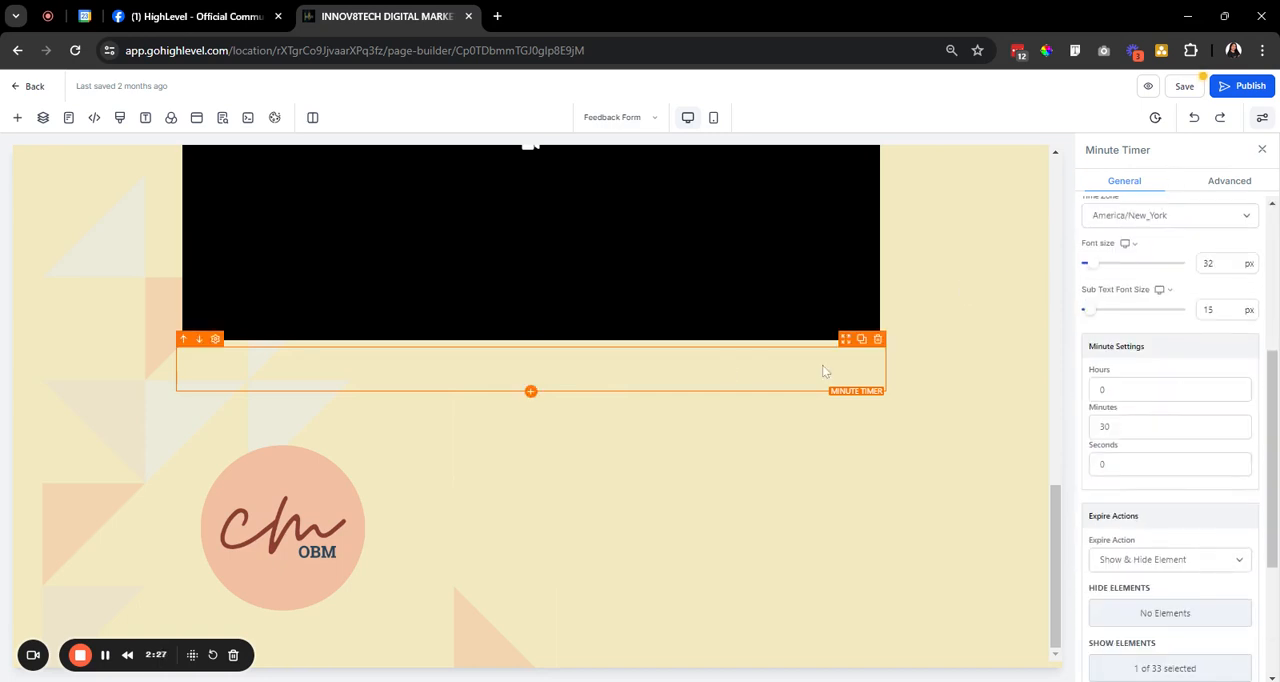
{"action": "scroll", "coordinate": [1170, 410], "scroll_direction": "up", "scroll_amount": 2}
{"action": "scroll", "coordinate": [1165, 420], "scroll_direction": "down", "scroll_amount": 4}
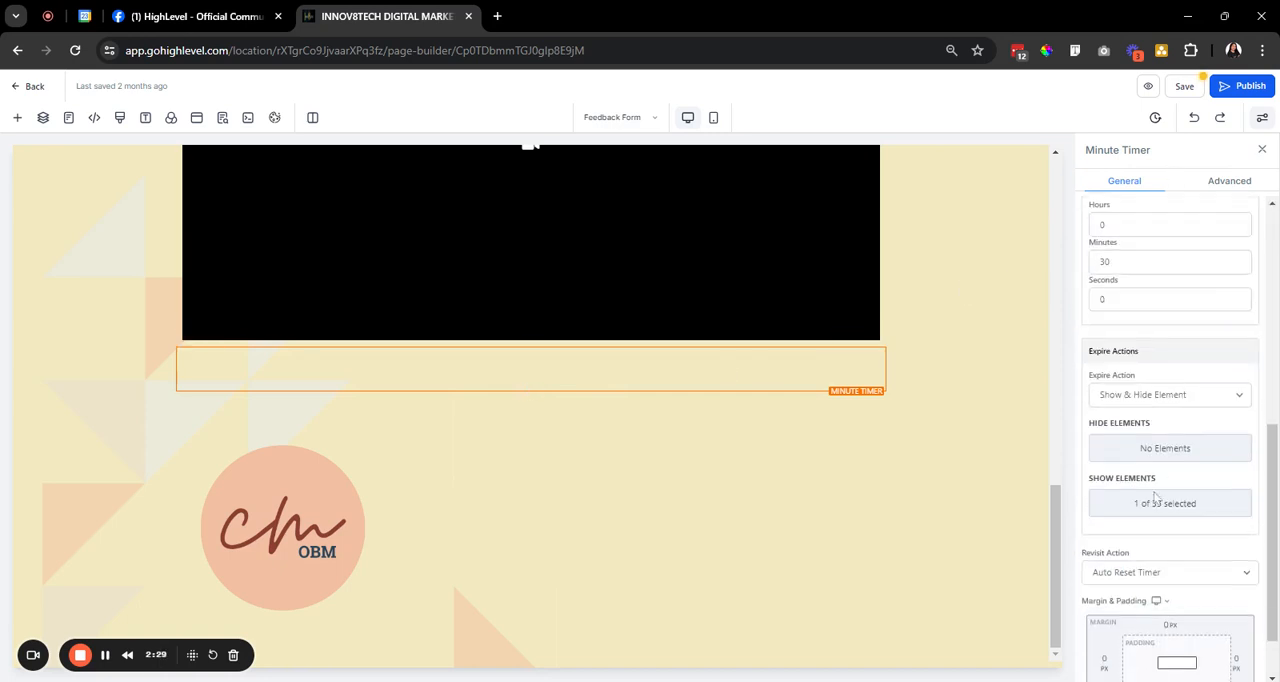
Set the minute timer's duration to 2 minutes.
{"action": "scroll", "coordinate": [1140, 425], "scroll_direction": "up", "scroll_amount": 5}
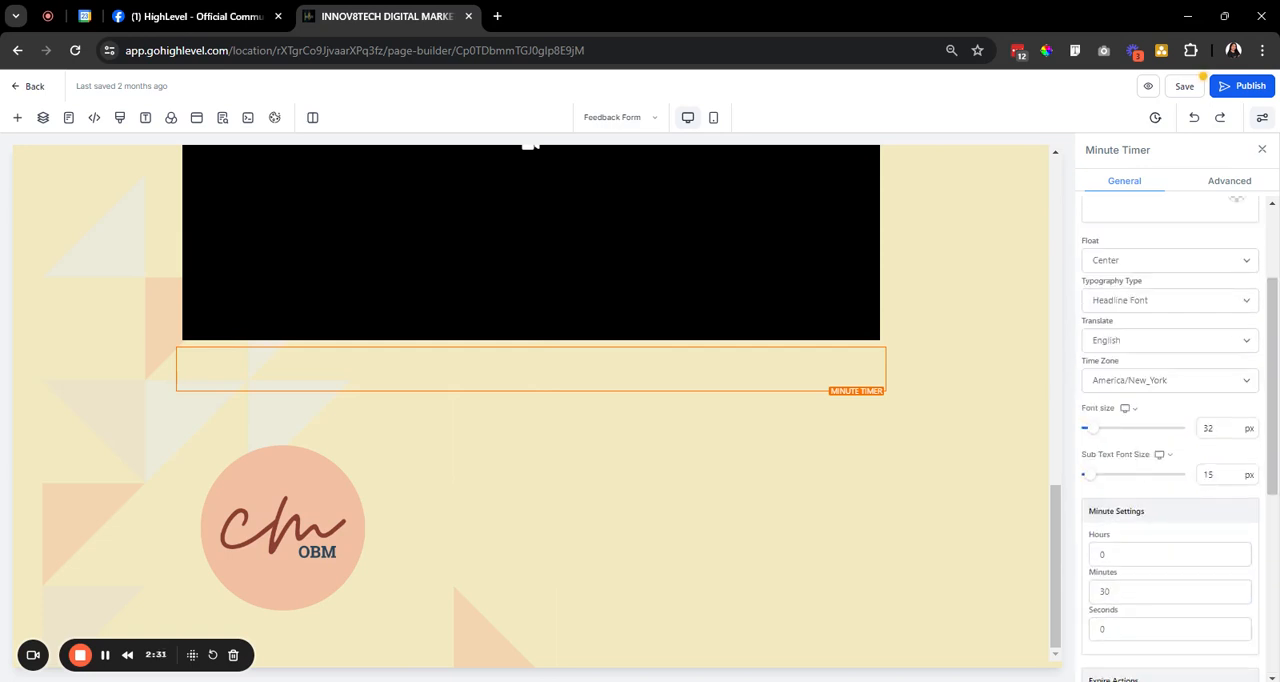
{"action": "double_click", "coordinate": [1105, 592]}
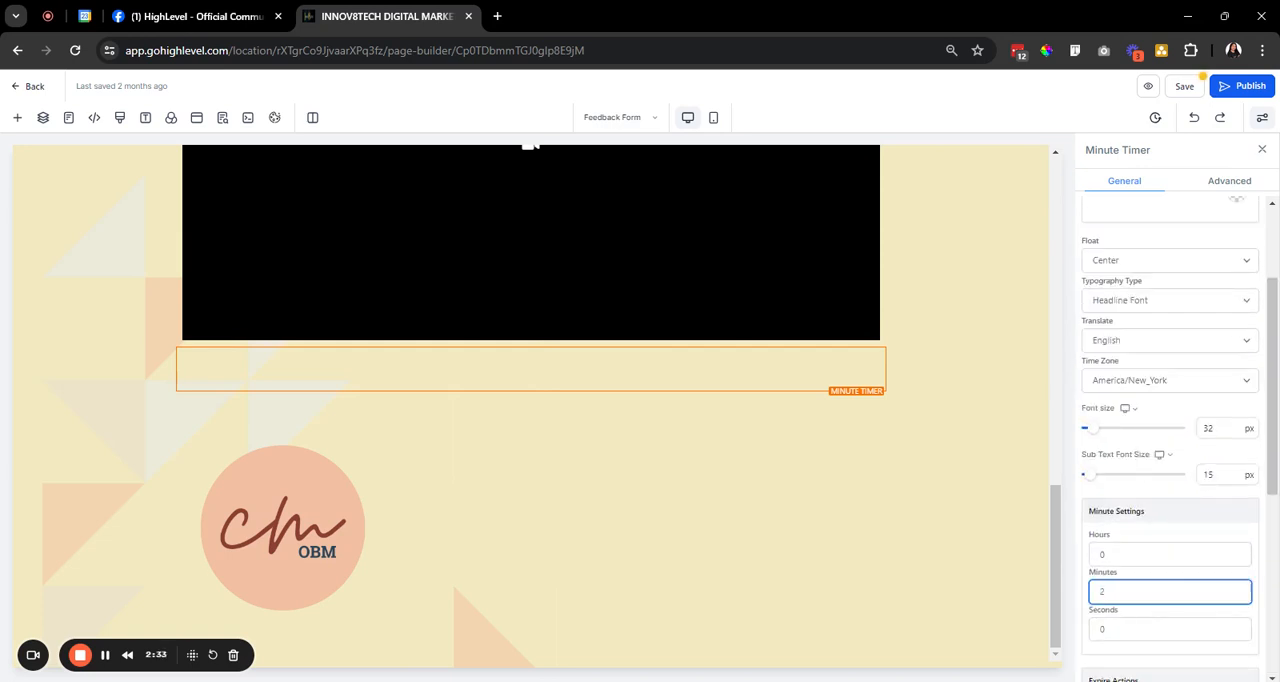
{"action": "left_click", "coordinate": [1100, 448]}
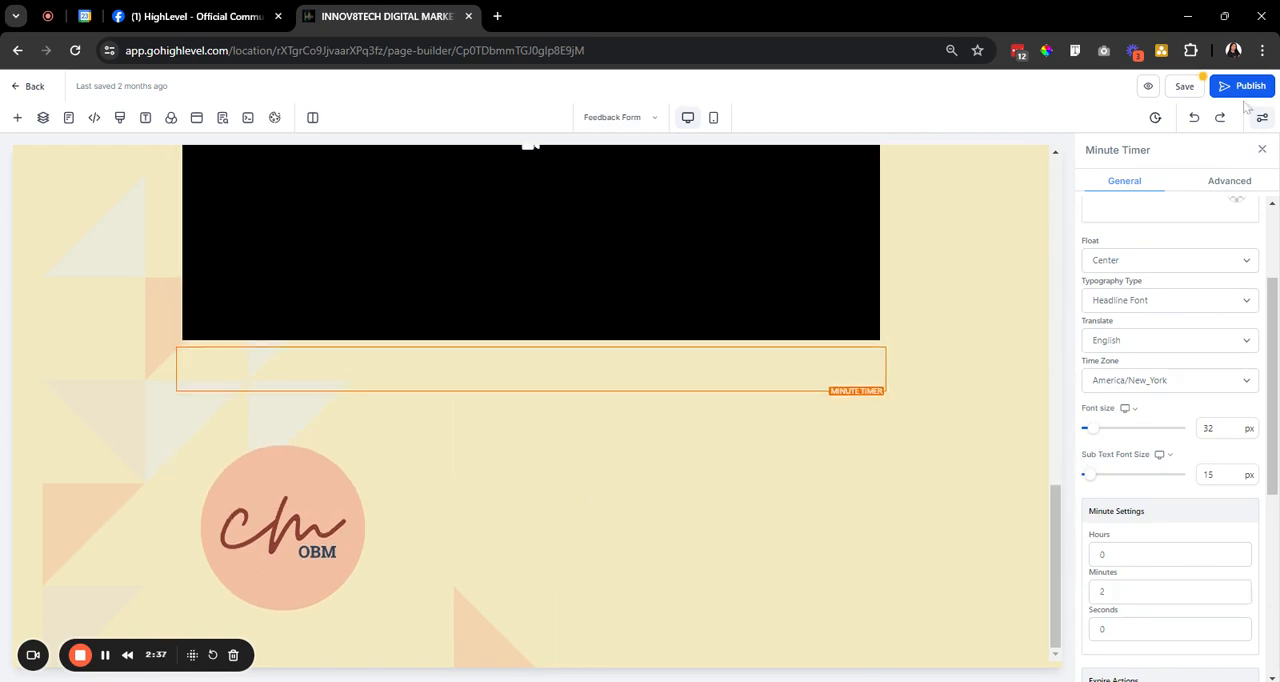
Save the funnel page and open its preview.
{"action": "left_click", "coordinate": [1184, 86]}
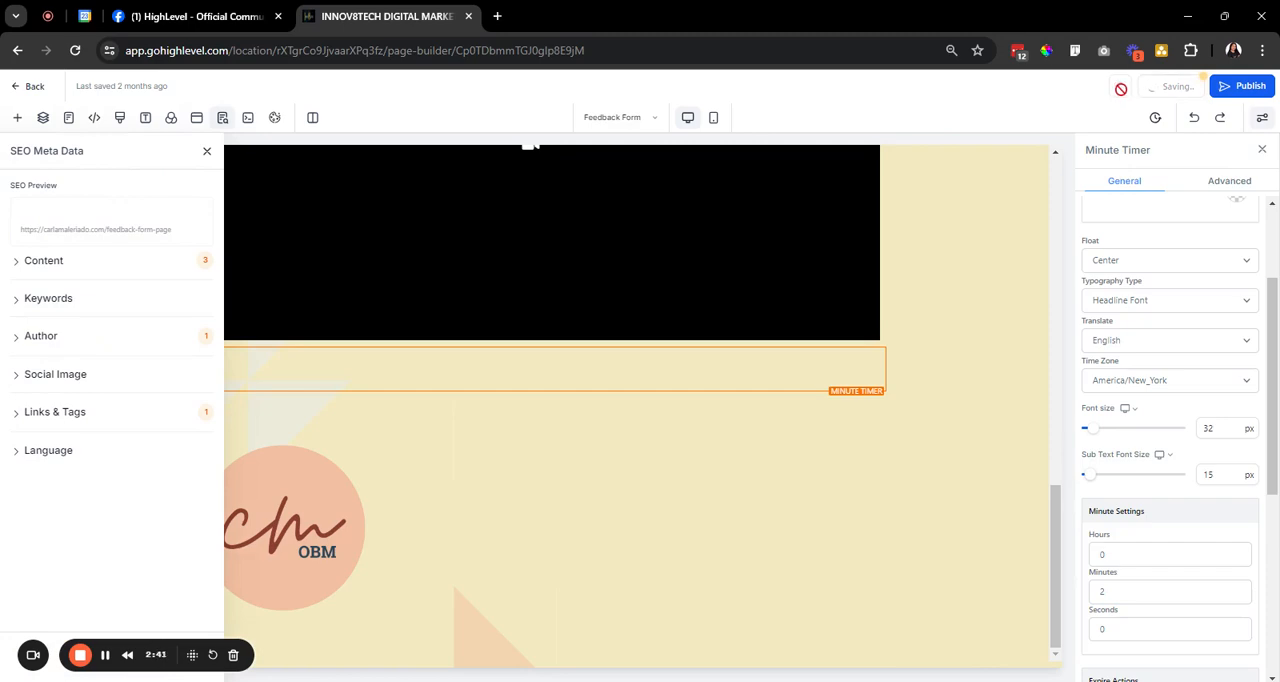
{"action": "left_click", "coordinate": [1148, 86]}
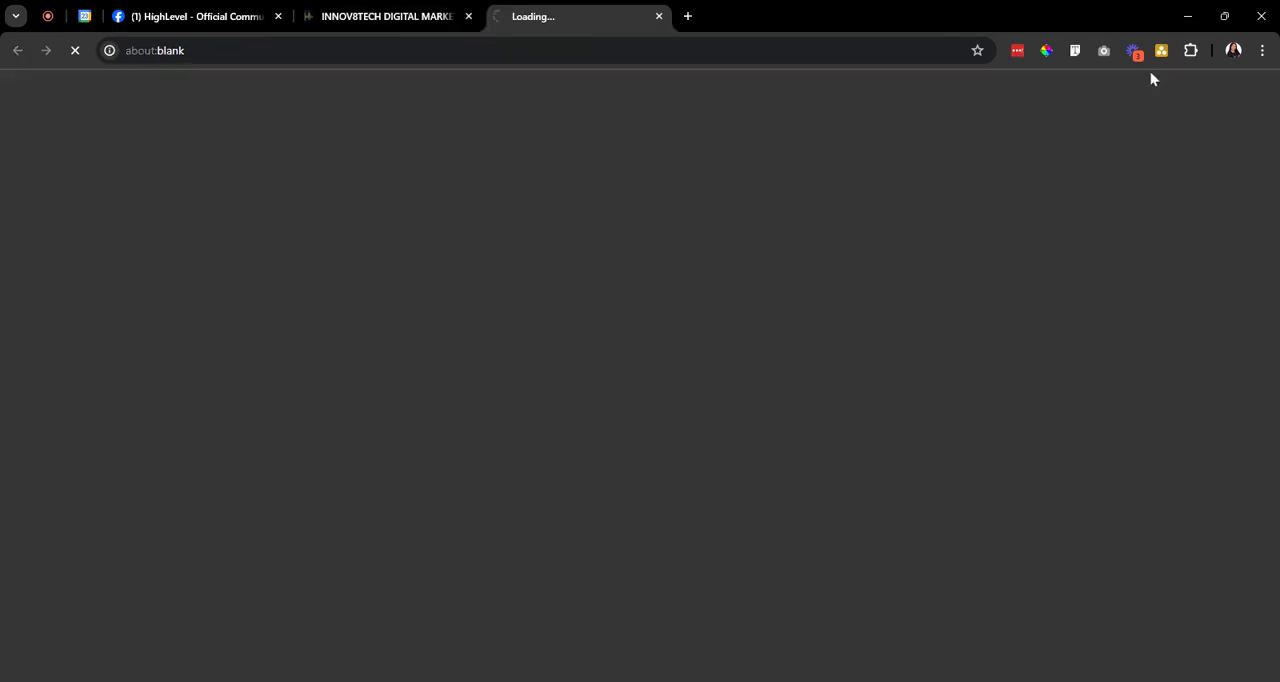
Switch to the HighLevel Facebook group and read the question about the delayed calendar together with its answers.
{"action": "left_click", "coordinate": [229, 14]}
{"action": "scroll", "coordinate": [714, 307], "scroll_direction": "down", "scroll_amount": 6}
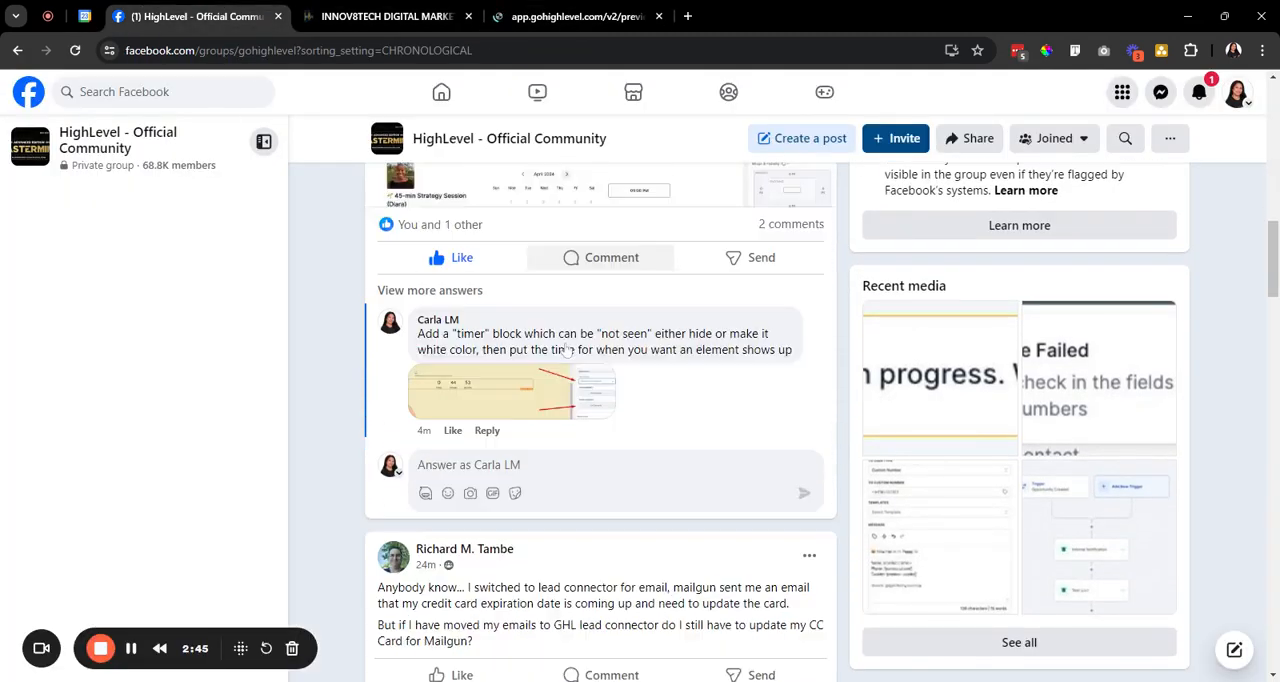
{"action": "scroll", "coordinate": [671, 331], "scroll_direction": "up", "scroll_amount": 5}
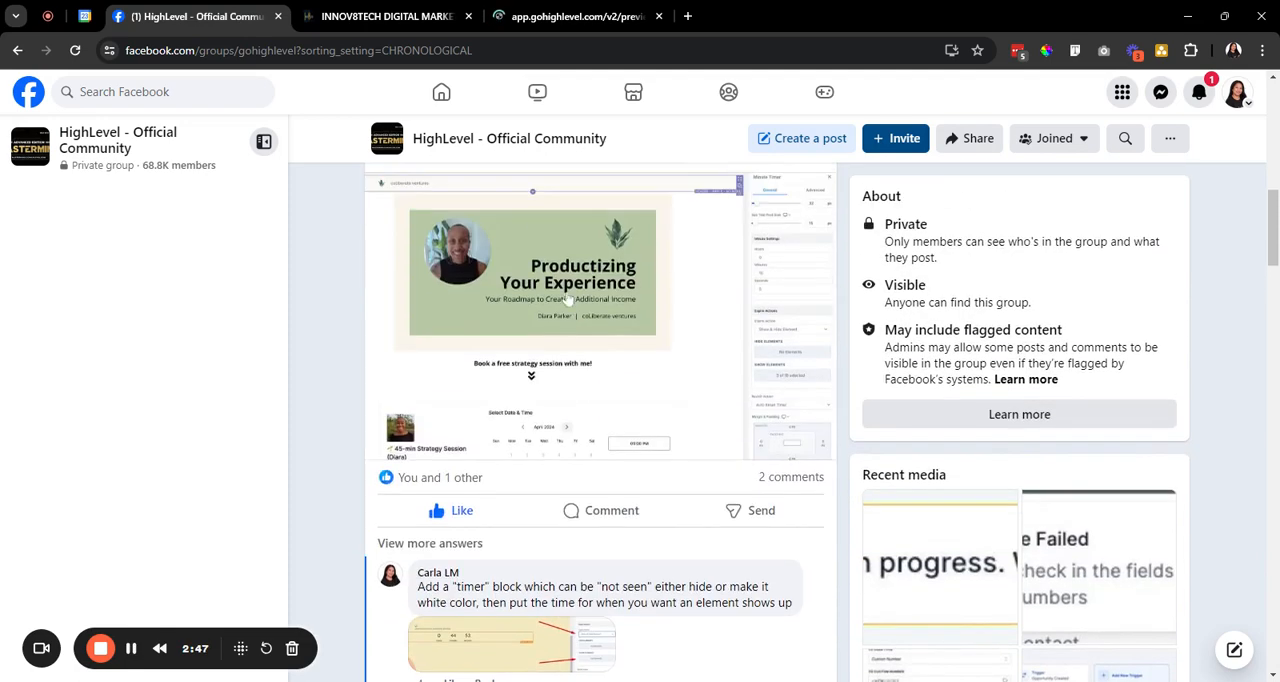
{"action": "scroll", "coordinate": [450, 257], "scroll_direction": "up", "scroll_amount": 1}
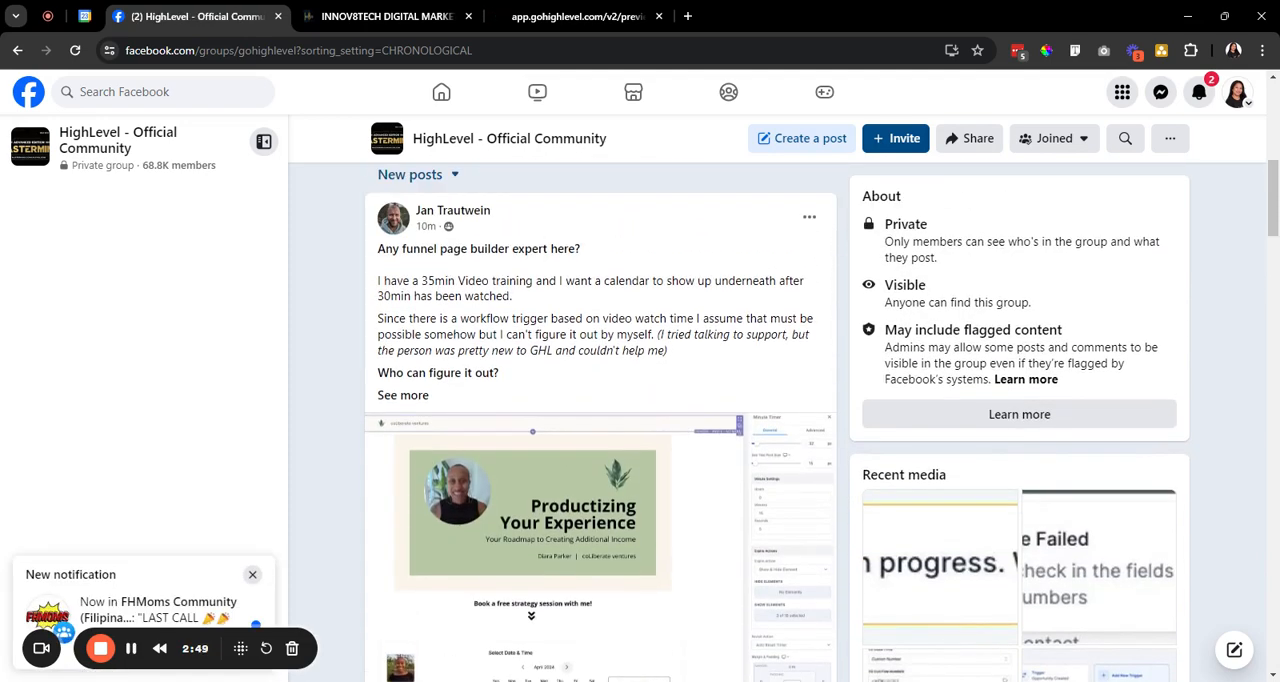
{"action": "left_click_drag", "start_coordinate": [416, 211], "coordinate": [493, 211]}
{"action": "scroll", "coordinate": [548, 229], "scroll_direction": "down", "scroll_amount": 2}
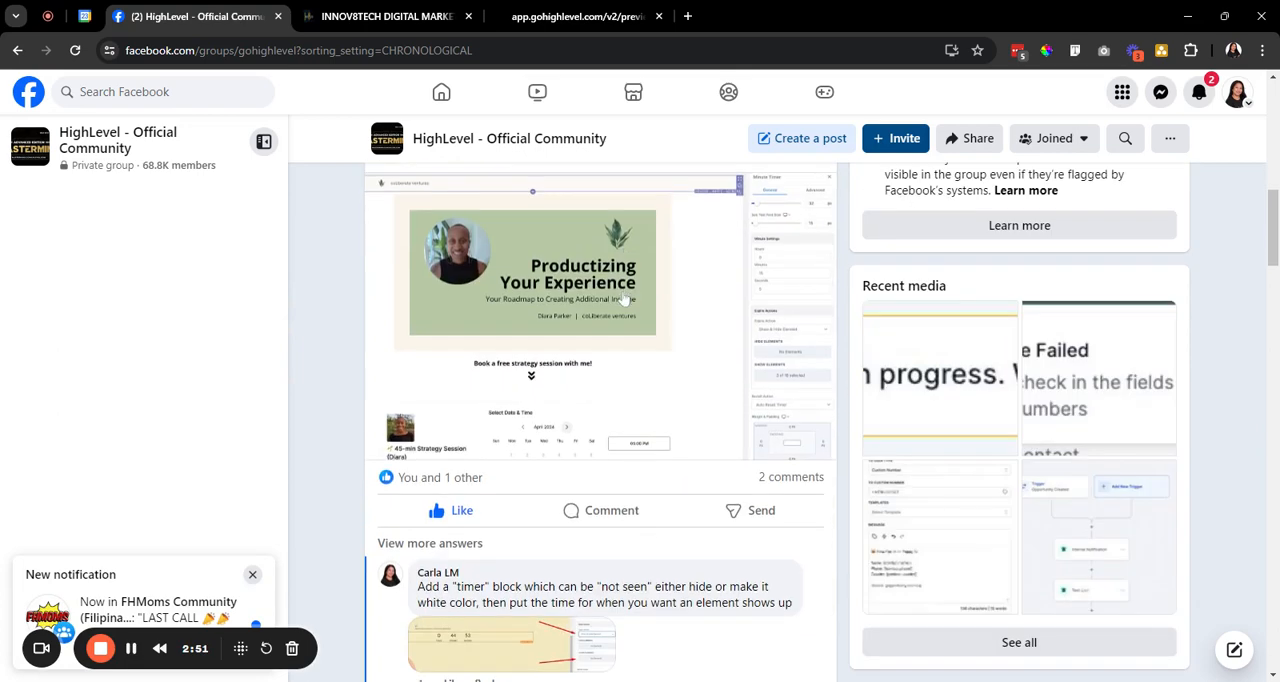
{"action": "scroll", "coordinate": [537, 487], "scroll_direction": "down", "scroll_amount": 2}
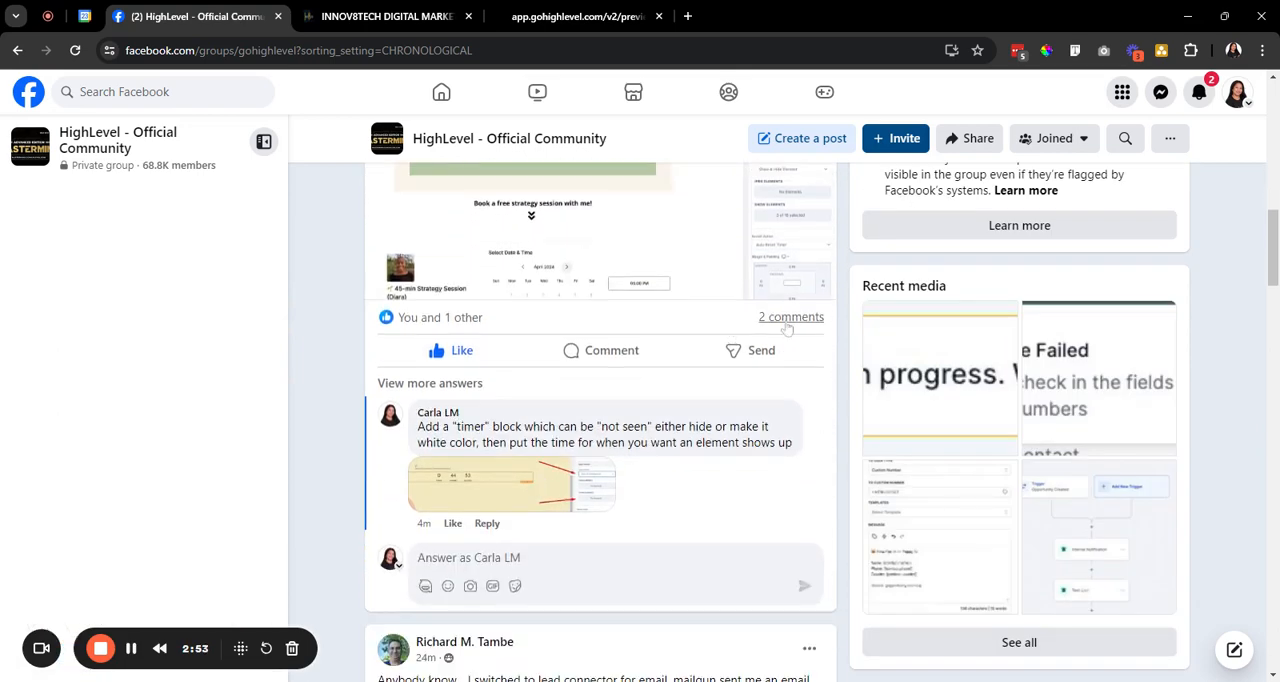
{"action": "left_click", "coordinate": [455, 387]}
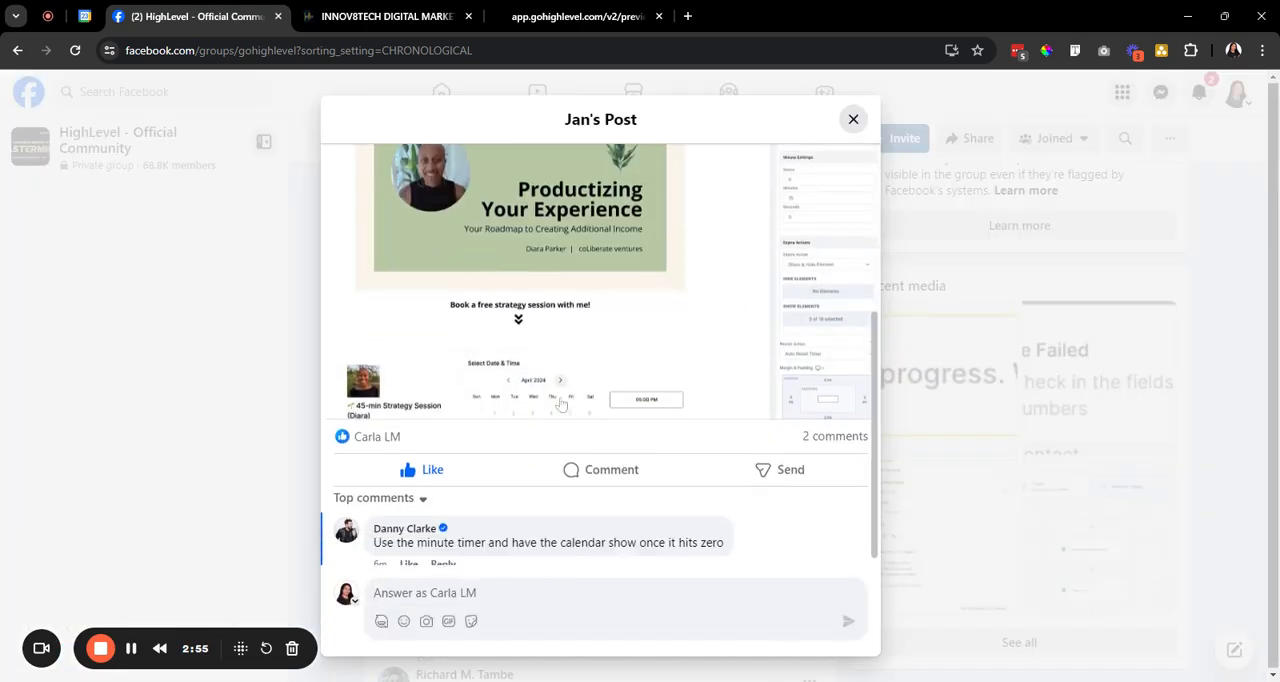
Return to the page preview and examine the area below the video for the calendar.
{"action": "left_click", "coordinate": [440, 14]}
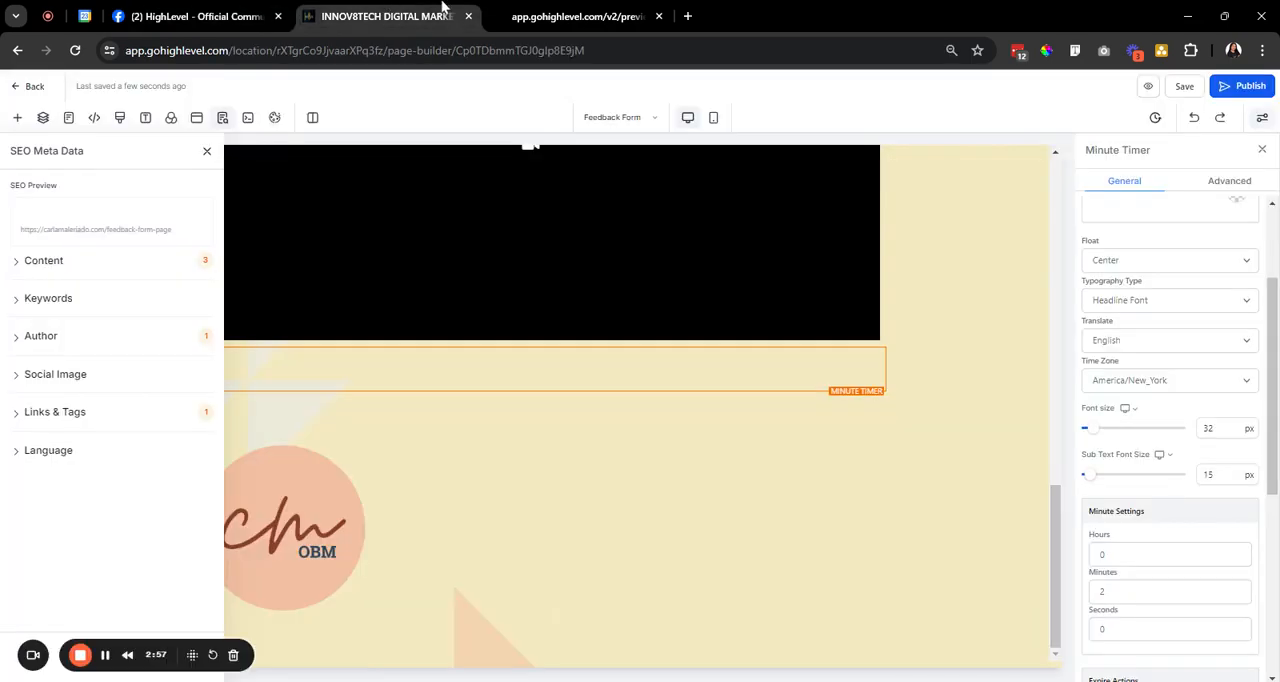
{"action": "left_click", "coordinate": [600, 12]}
{"action": "left_click", "coordinate": [200, 16]}
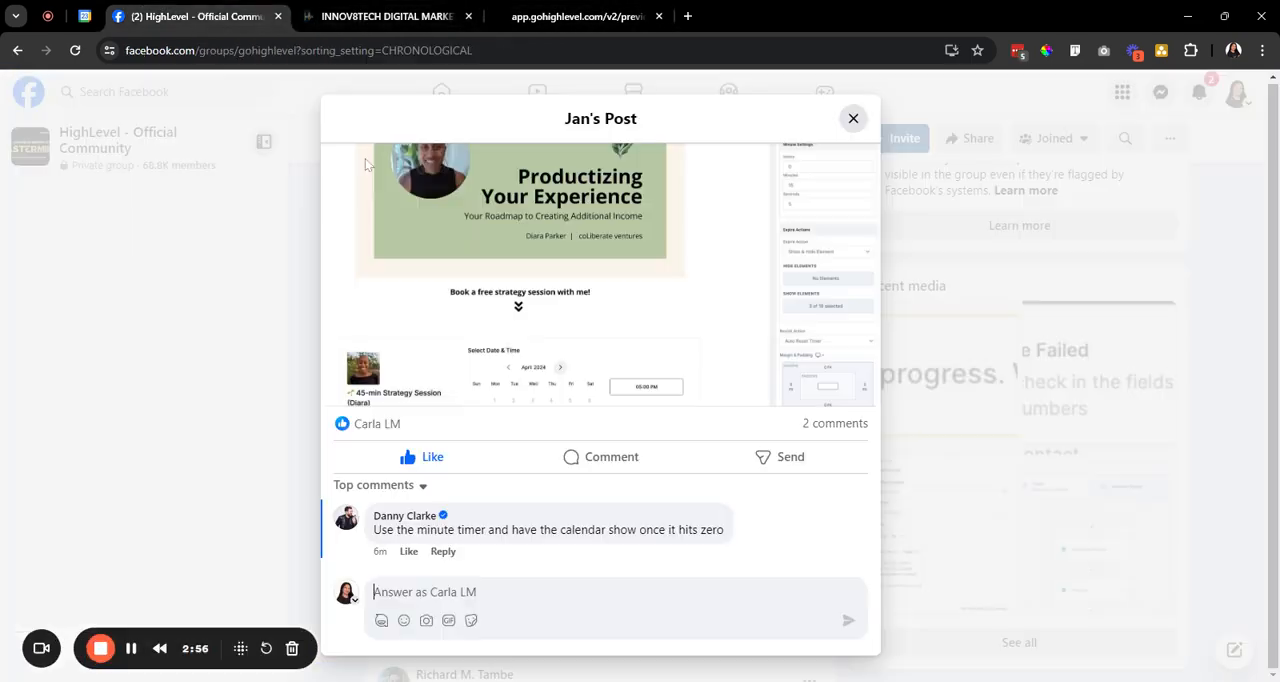
{"action": "left_click", "coordinate": [578, 14]}
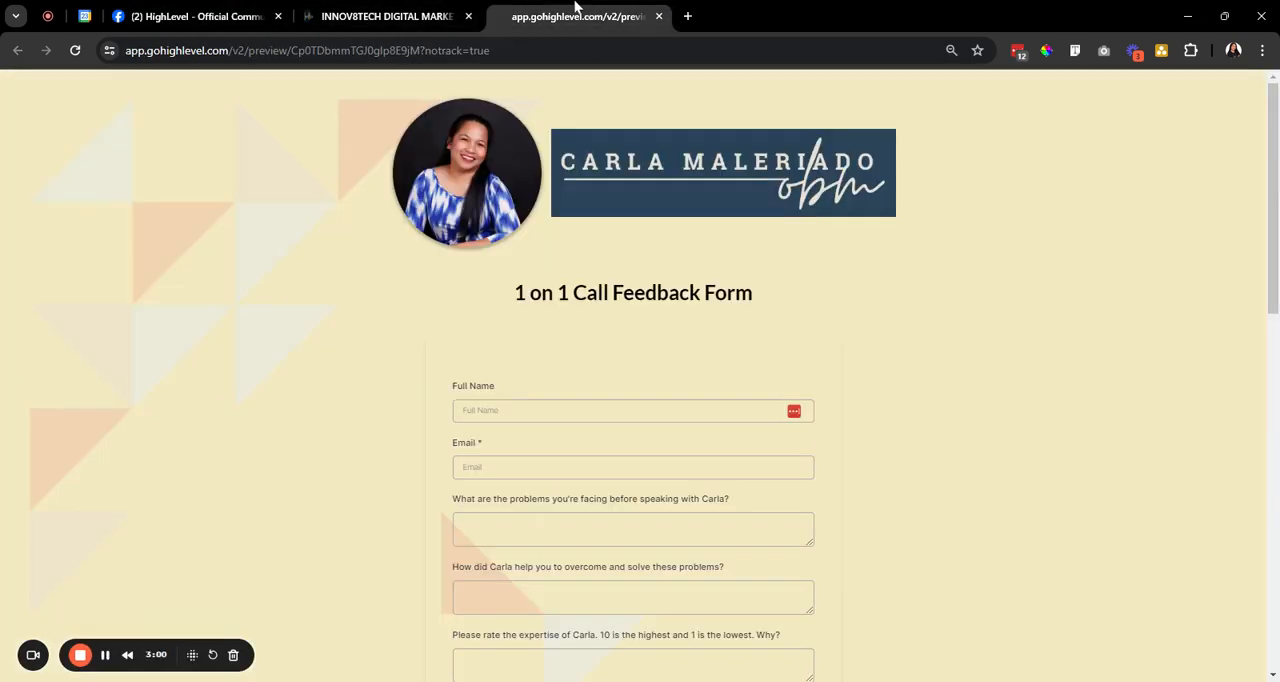
{"action": "scroll", "coordinate": [955, 312], "scroll_direction": "down", "scroll_amount": 5}
{"action": "scroll", "coordinate": [955, 312], "scroll_direction": "down", "scroll_amount": 5}
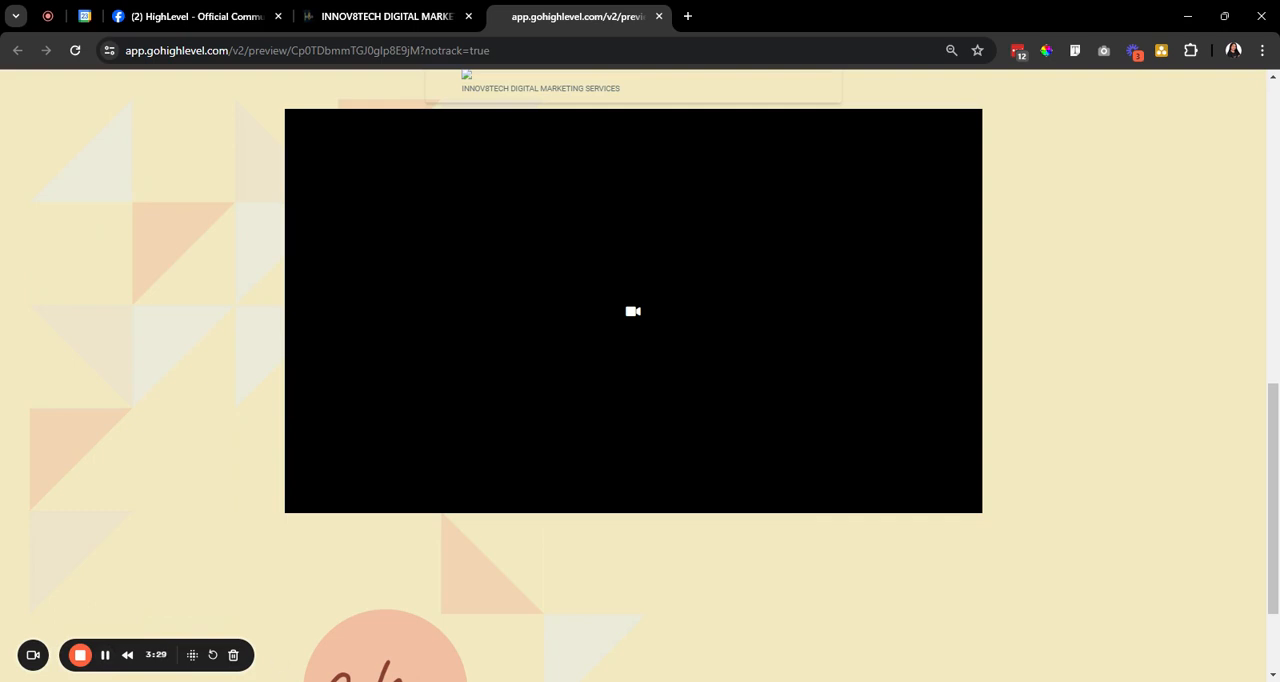
{"action": "left_click", "coordinate": [105, 656]}
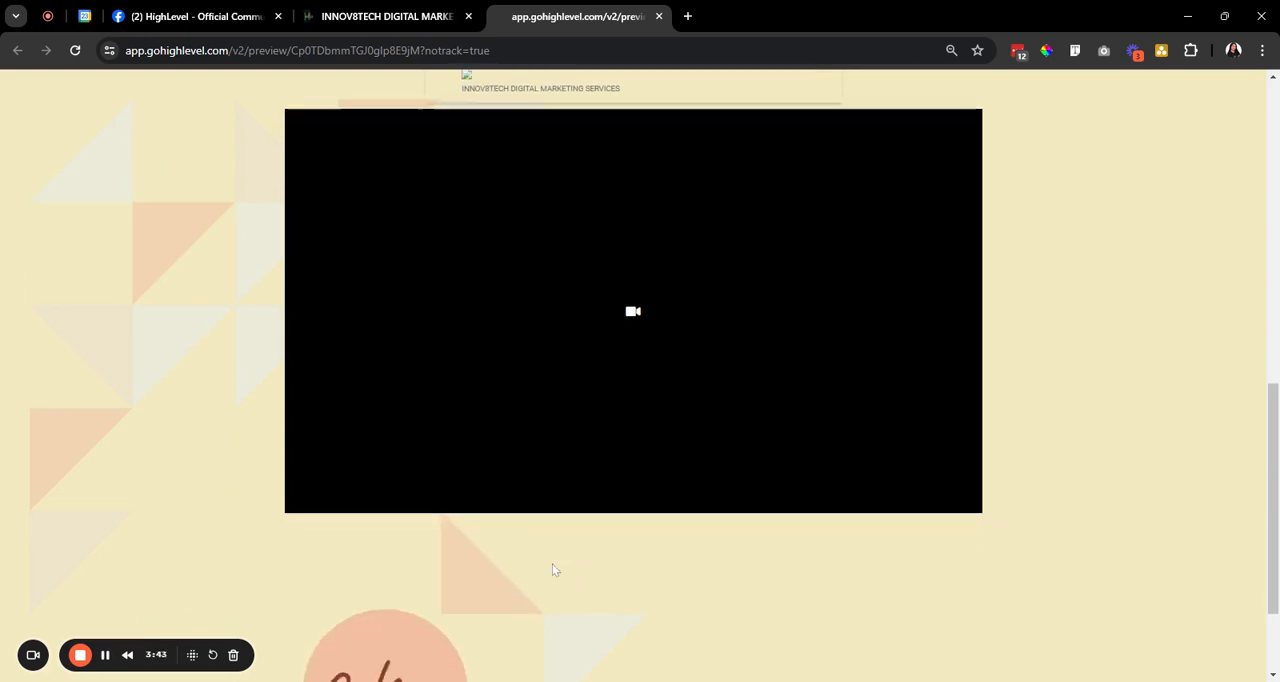
{"action": "scroll", "coordinate": [552, 571], "scroll_direction": "up", "scroll_amount": 1}
{"action": "scroll", "coordinate": [551, 571], "scroll_direction": "down", "scroll_amount": 1}
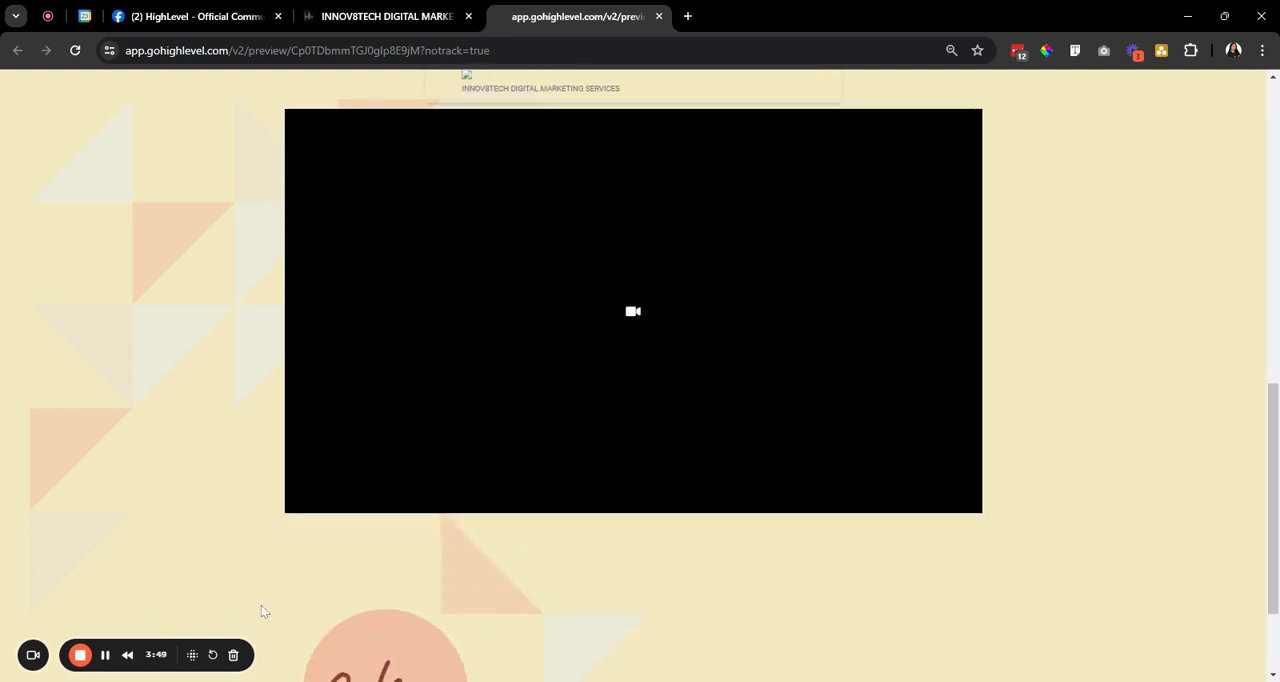
{"action": "left_click", "coordinate": [105, 655]}
{"action": "left_click", "coordinate": [740, 614]}
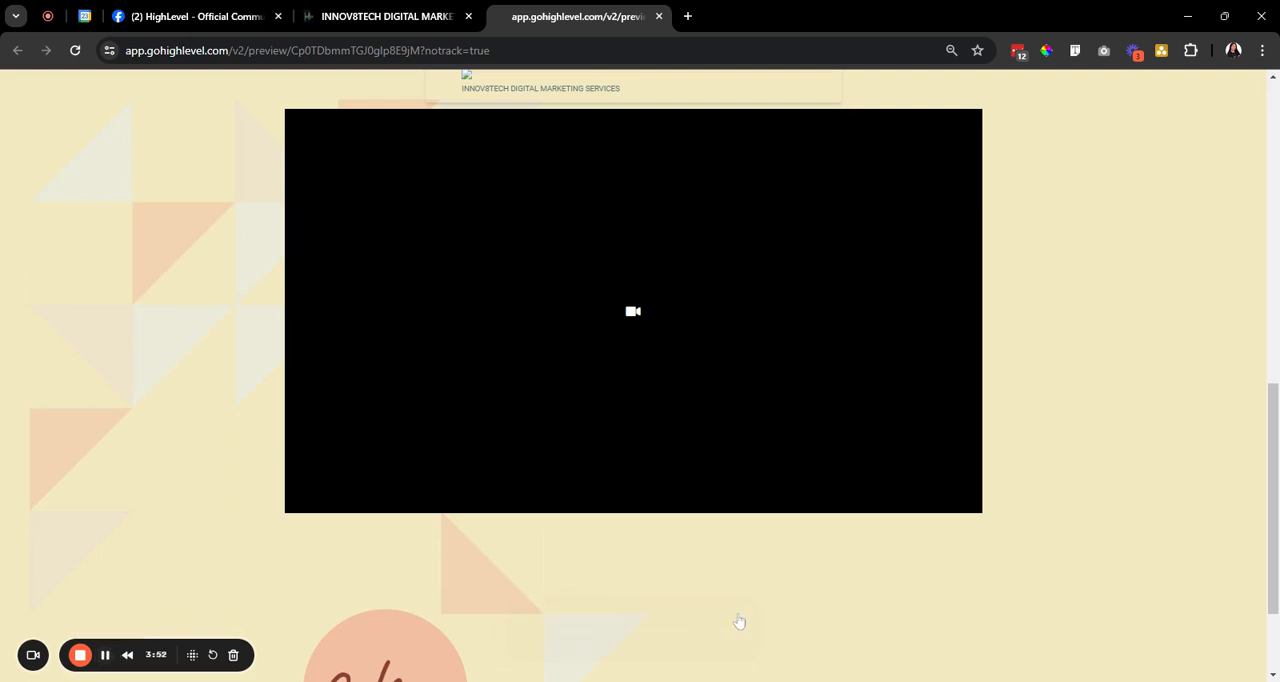